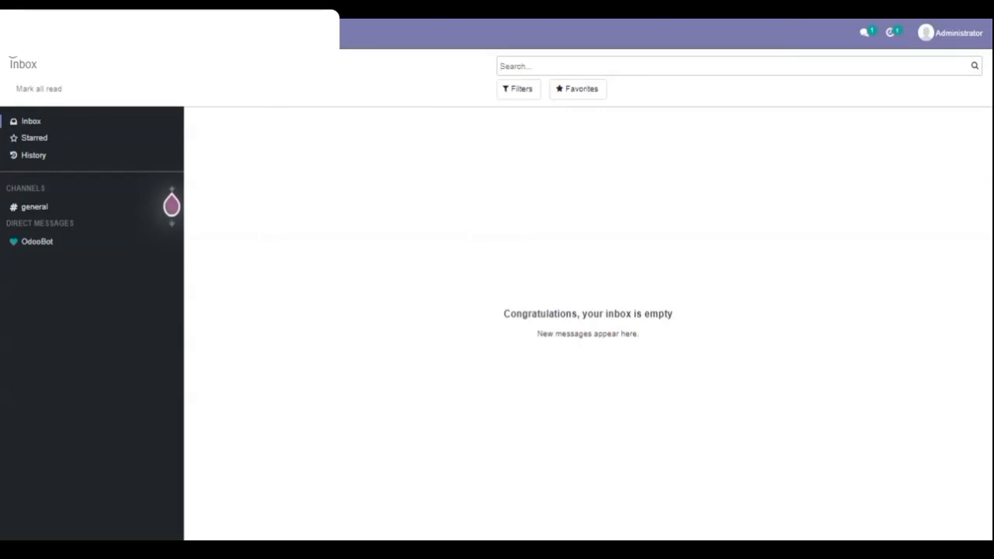
Open the product list of the Inventory module and group the products by Product Category.
{"action": "left_click", "coordinate": [11, 34]}
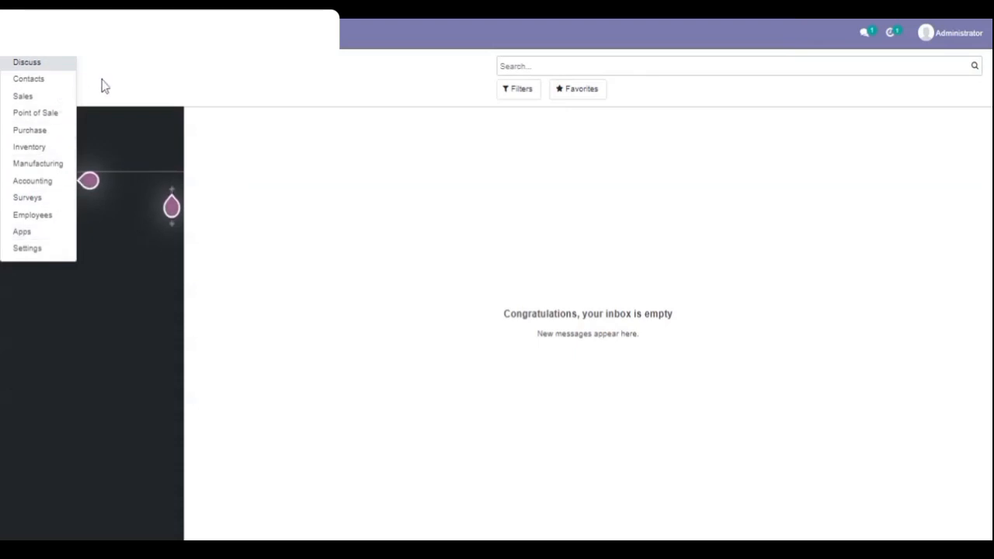
{"action": "left_click", "coordinate": [45, 152]}
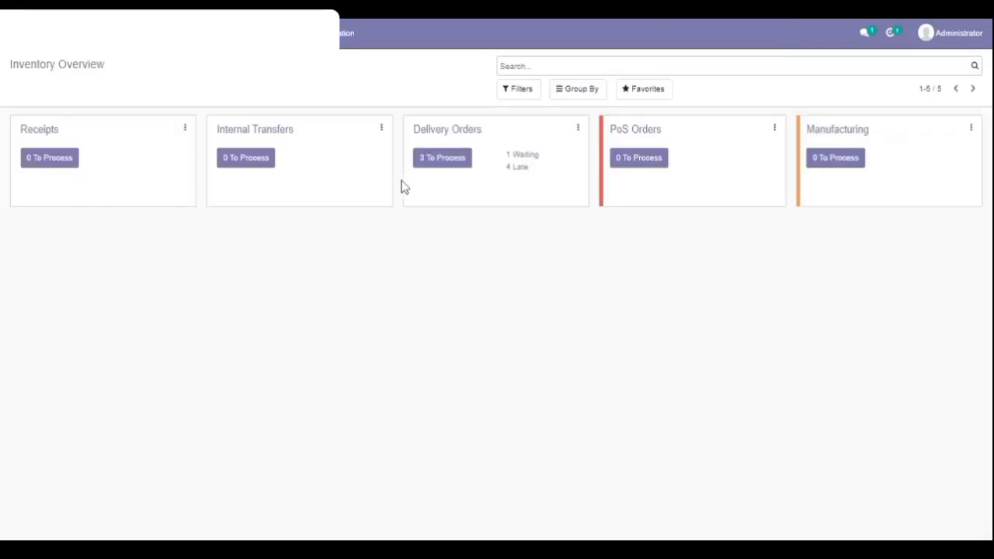
{"action": "left_click", "coordinate": [236, 33]}
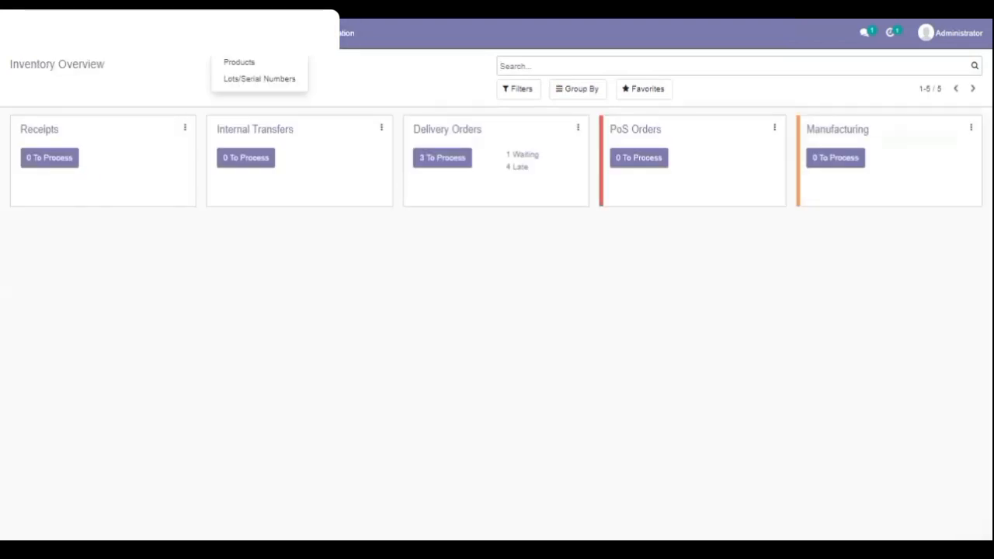
{"action": "left_click", "coordinate": [239, 64]}
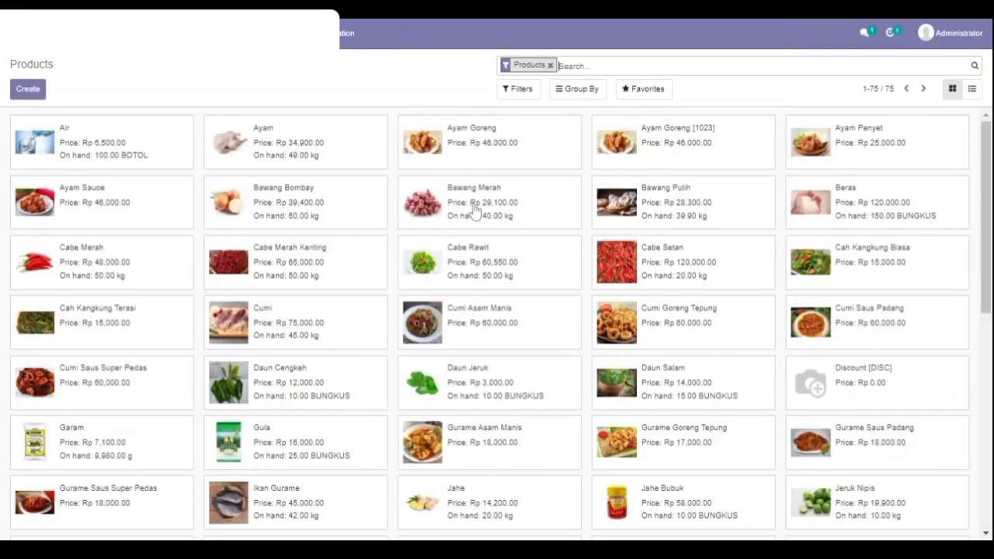
{"action": "left_click", "coordinate": [577, 94]}
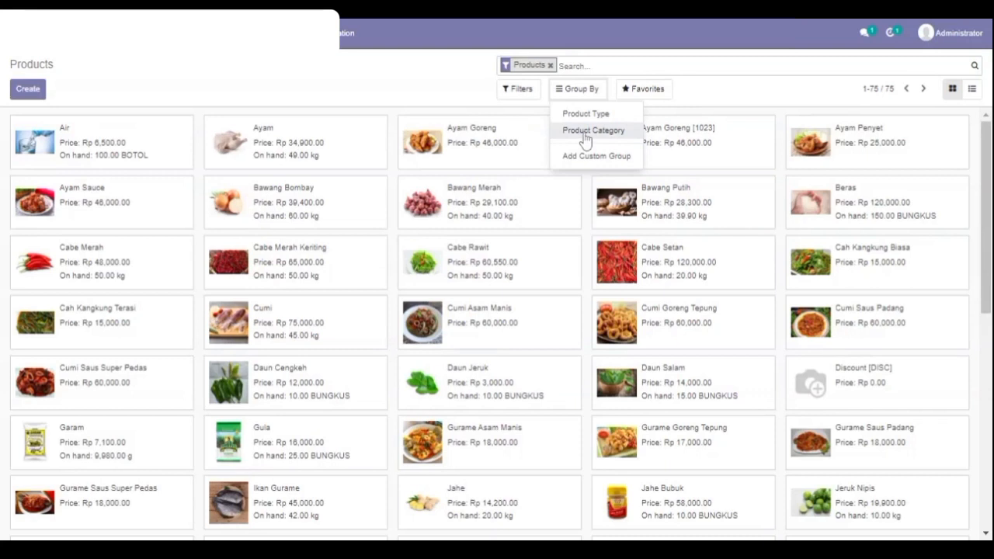
{"action": "left_click", "coordinate": [589, 132]}
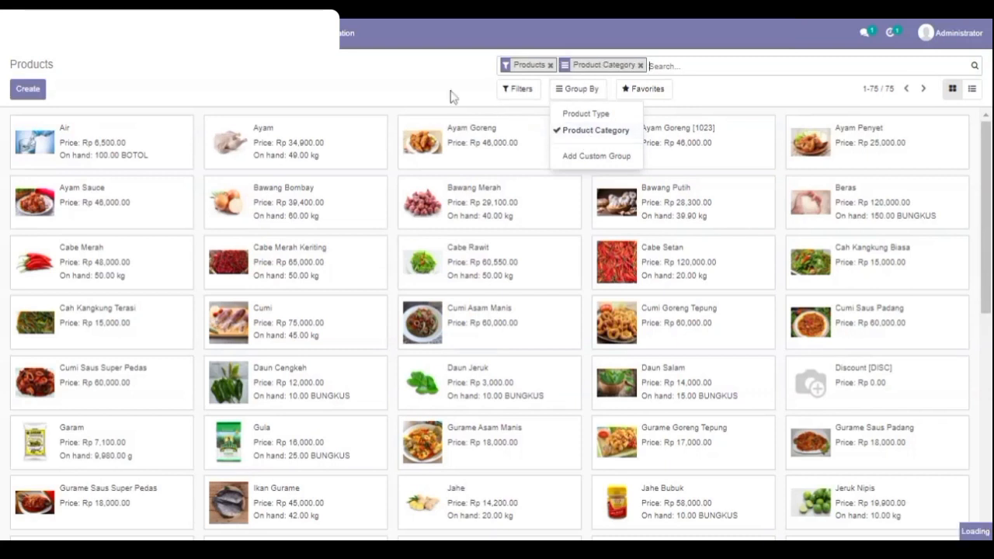
Look through the product category columns, from BUMBU and DAGING across to MAKANAN.
{"action": "scroll", "coordinate": [648, 402], "scroll_direction": "right", "scroll_amount": 1}
{"action": "scroll", "coordinate": [647, 403], "scroll_direction": "right", "scroll_amount": 10}
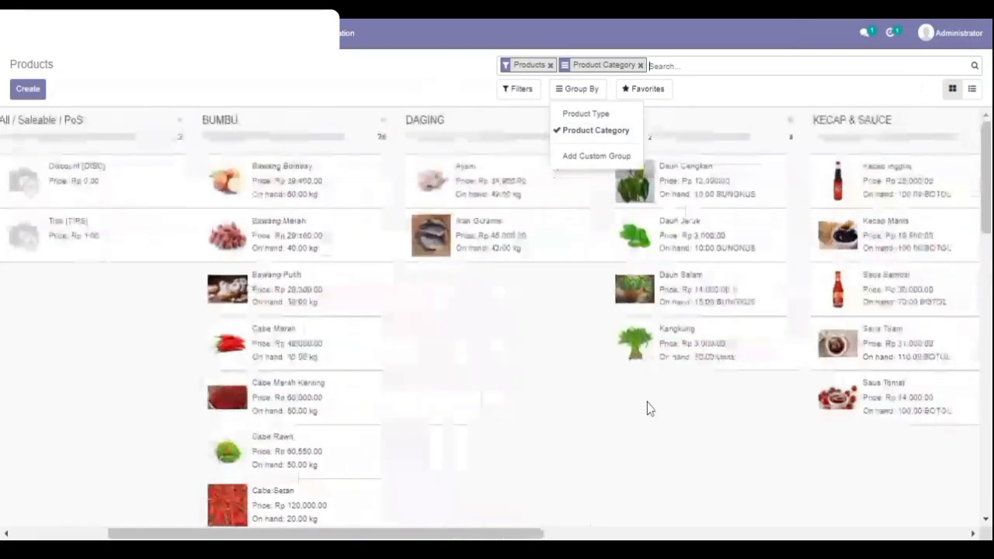
{"action": "scroll", "coordinate": [570, 415], "scroll_direction": "right", "scroll_amount": 4}
{"action": "scroll", "coordinate": [574, 416], "scroll_direction": "right", "scroll_amount": 2}
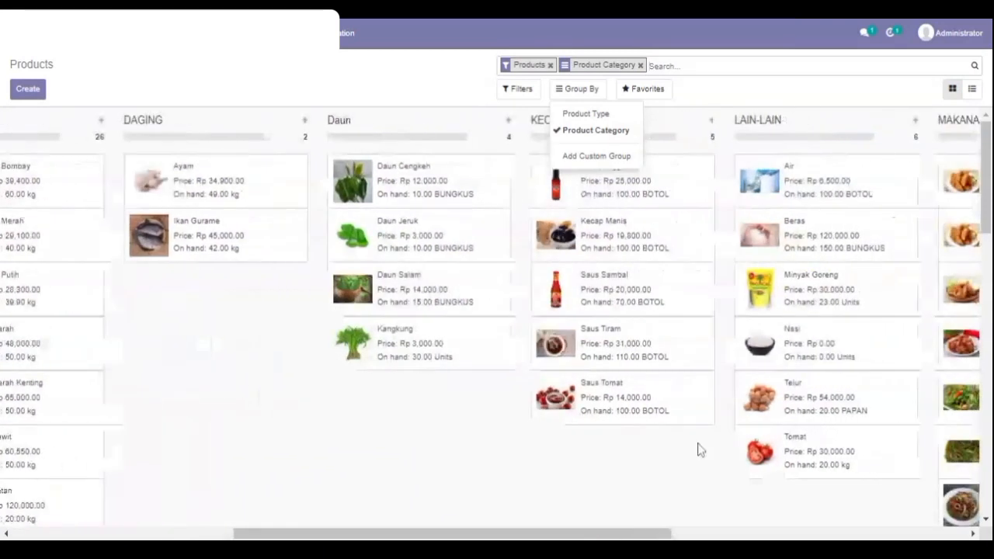
{"action": "left_click", "coordinate": [694, 471]}
{"action": "scroll", "coordinate": [694, 471], "scroll_direction": "right", "scroll_amount": 1}
{"action": "scroll", "coordinate": [694, 471], "scroll_direction": "right", "scroll_amount": 6}
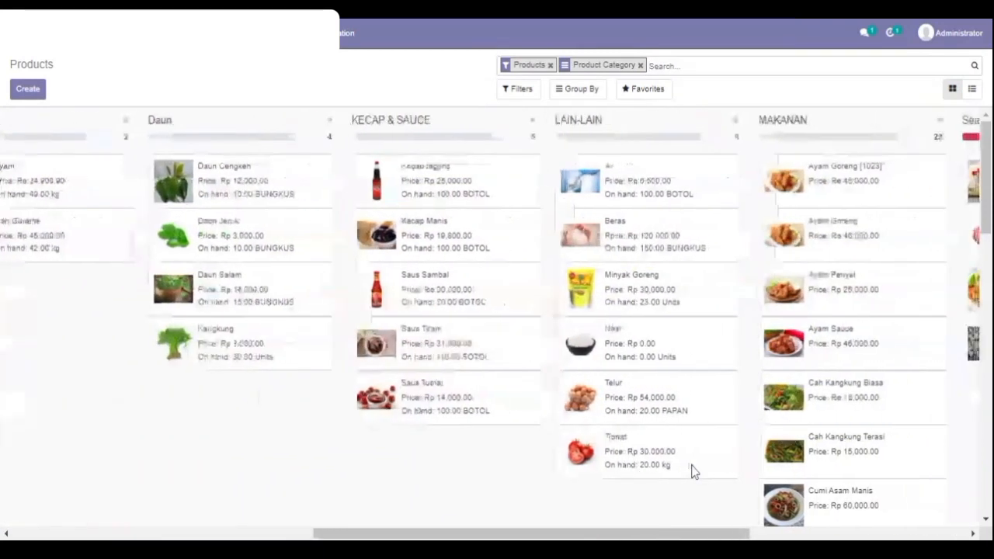
{"action": "scroll", "coordinate": [691, 473], "scroll_direction": "left", "scroll_amount": 3}
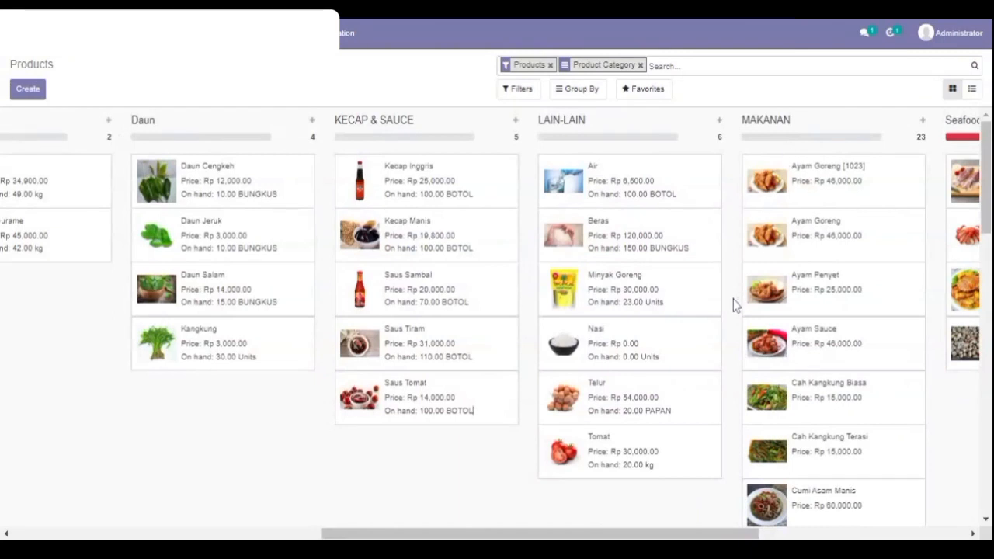
{"action": "scroll", "coordinate": [733, 299], "scroll_direction": "left", "scroll_amount": 1}
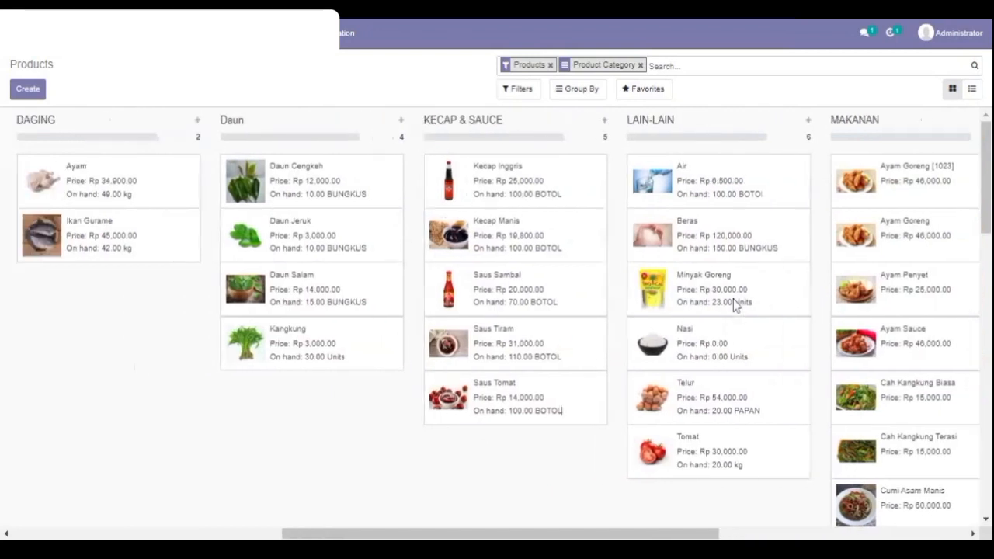
Open the bill of materials of Ayam Goreng [1023] and review its components and operations.
{"action": "scroll", "coordinate": [733, 302], "scroll_direction": "right", "scroll_amount": 1}
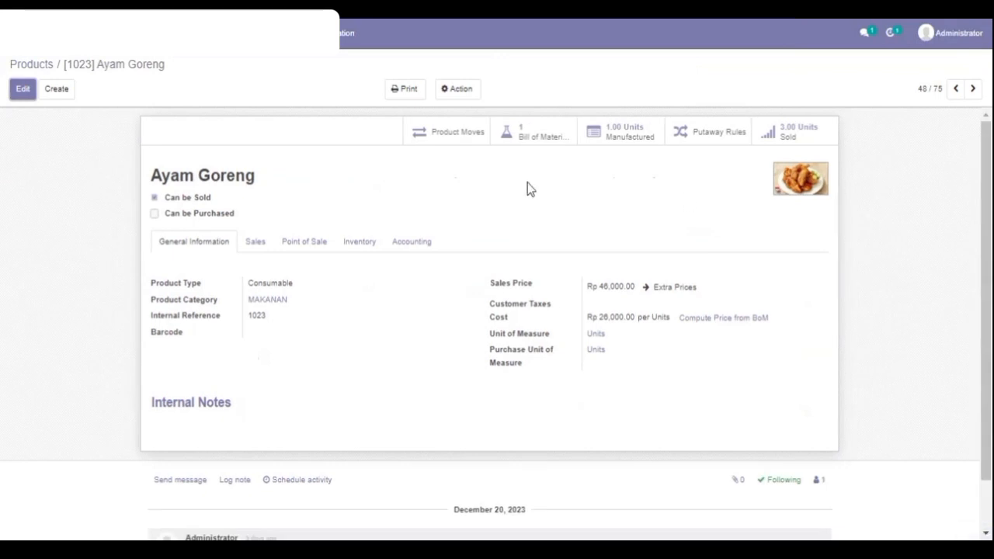
{"action": "left_click", "coordinate": [528, 134]}
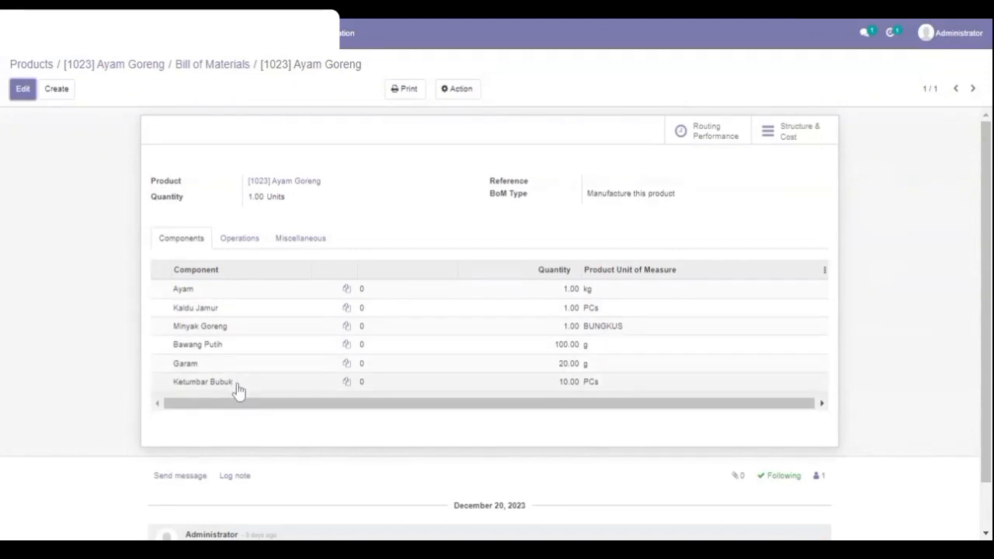
{"action": "left_click", "coordinate": [237, 239]}
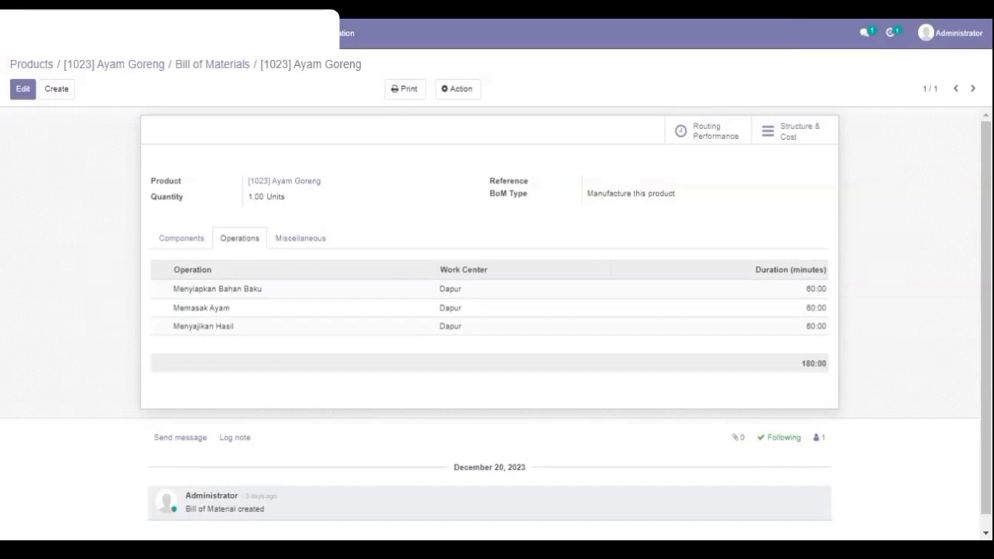
Return to the product list, open the Ayam product and go from its purchase details to the ASIA MAKMUR PER vendor record.
{"action": "left_click", "coordinate": [44, 69]}
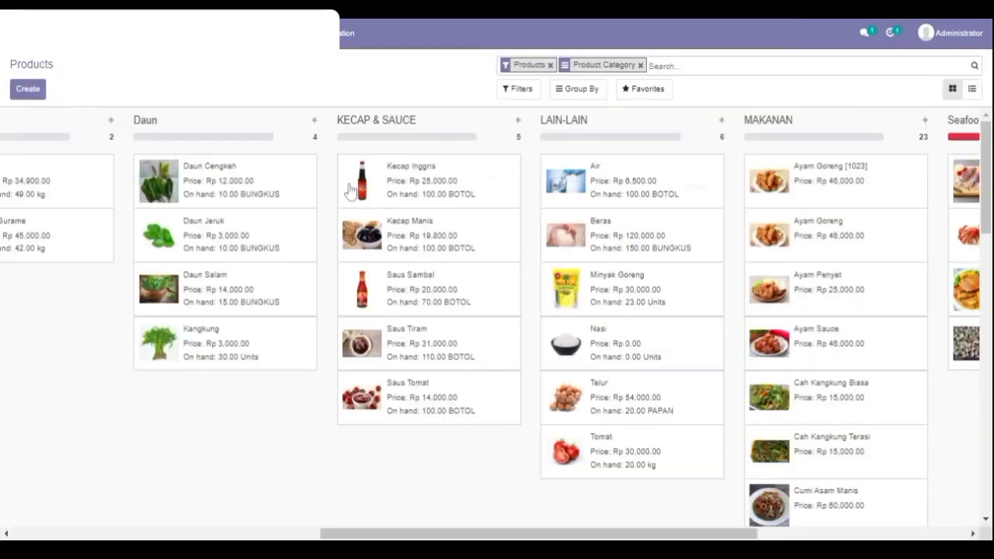
{"action": "scroll", "coordinate": [346, 191], "scroll_direction": "left", "scroll_amount": 3}
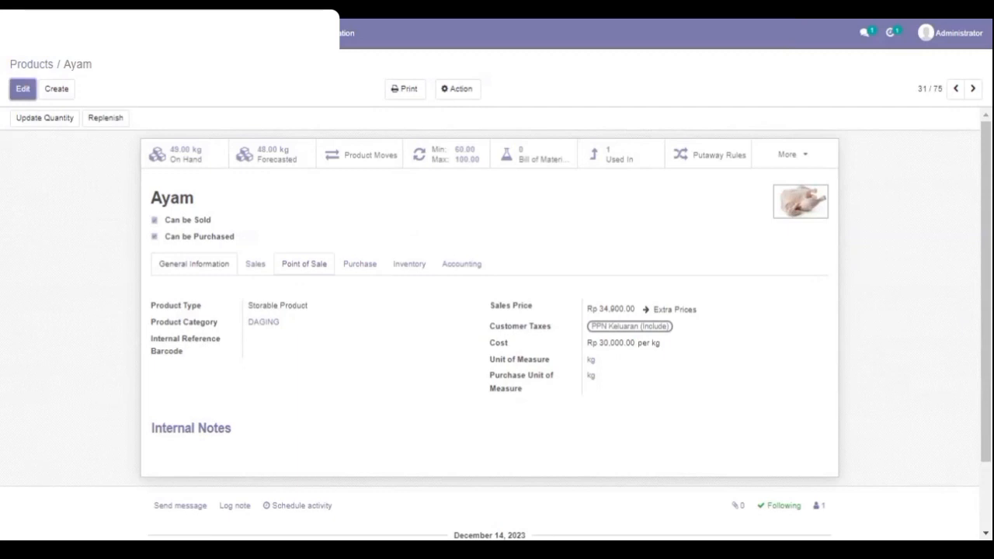
{"action": "left_click", "coordinate": [358, 268]}
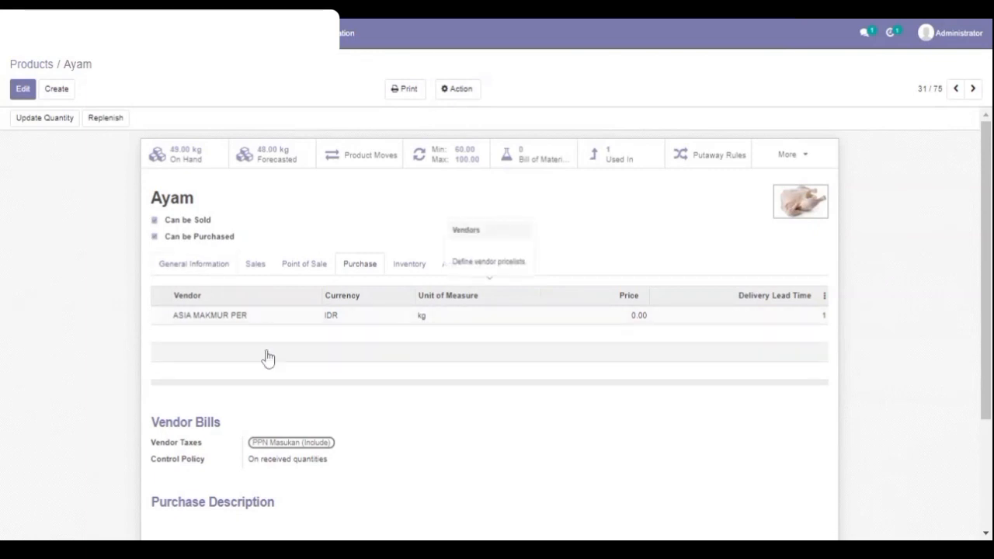
{"action": "left_click", "coordinate": [227, 325]}
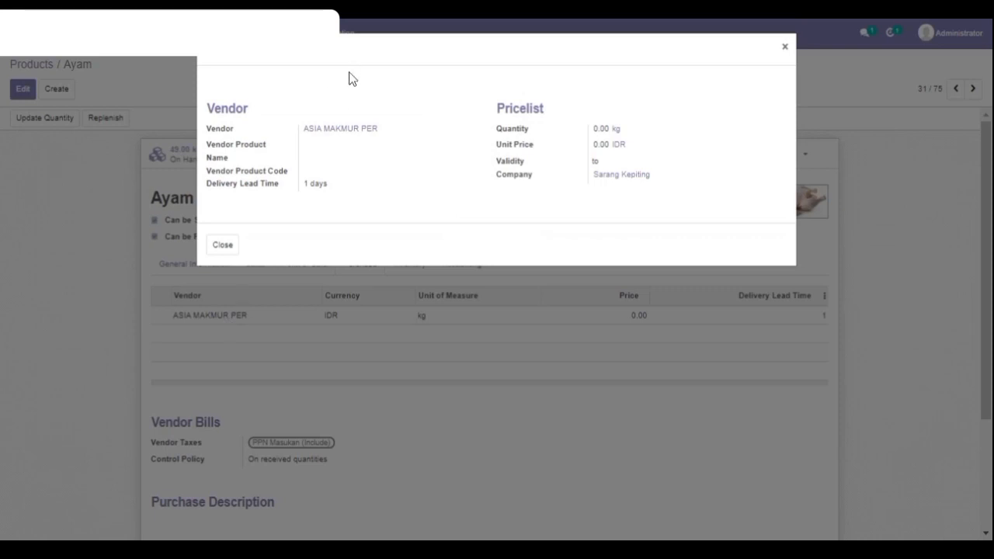
{"action": "left_click", "coordinate": [340, 133]}
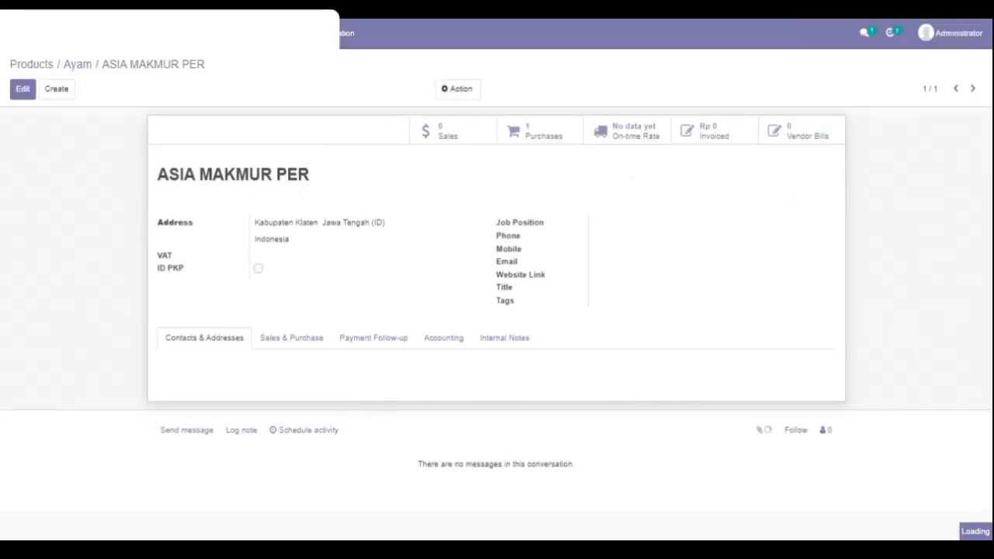
Open the vendor's existing request for quotation, set the Ayam quantity to 61 kg and save it.
{"action": "left_click", "coordinate": [543, 137]}
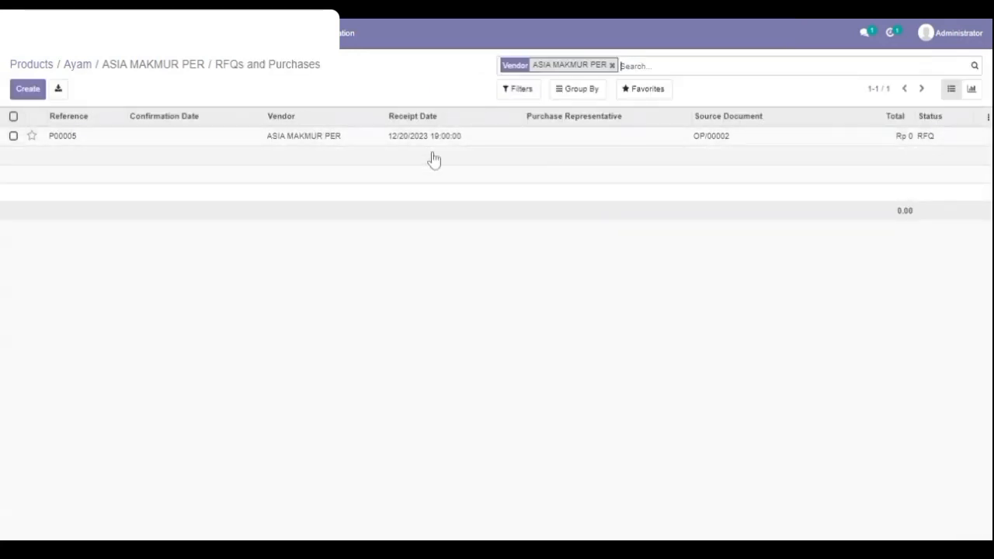
{"action": "left_click", "coordinate": [303, 138]}
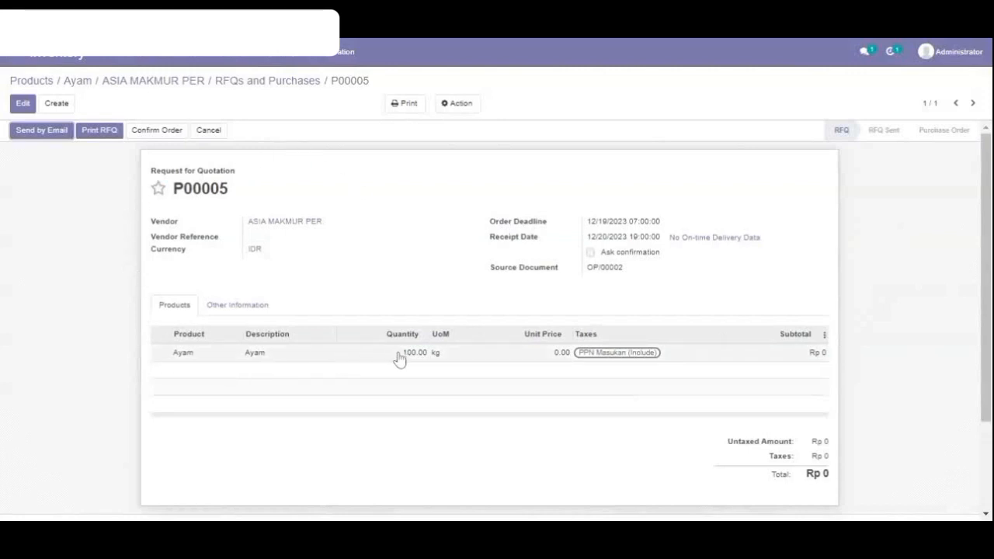
{"action": "left_click", "coordinate": [23, 104]}
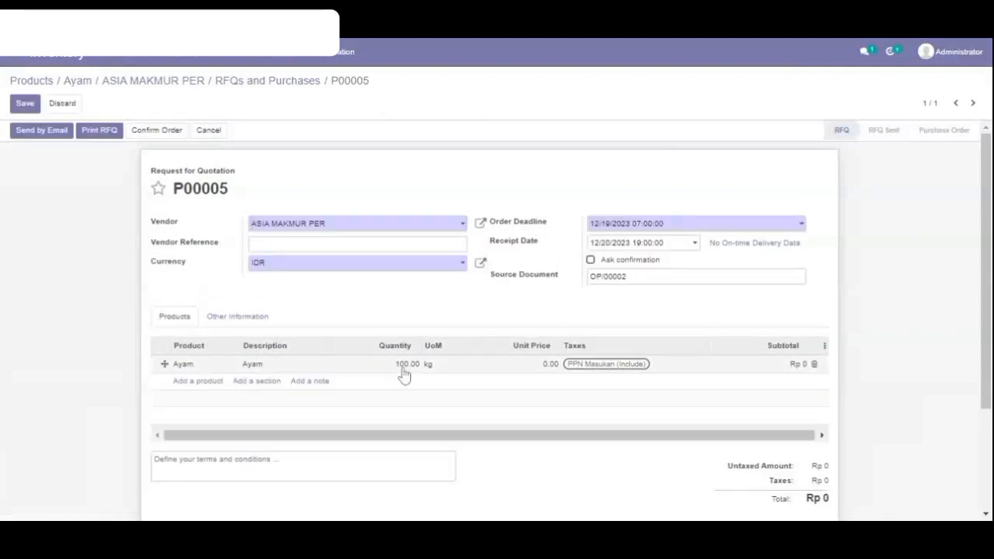
{"action": "left_click", "coordinate": [403, 374]}
{"action": "left_click", "coordinate": [404, 363]}
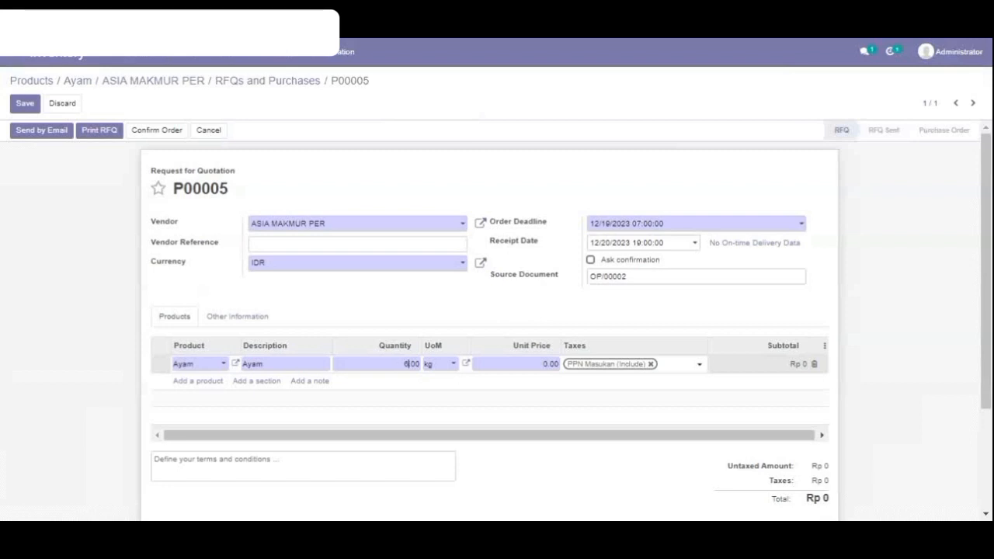
{"action": "left_click", "coordinate": [23, 104]}
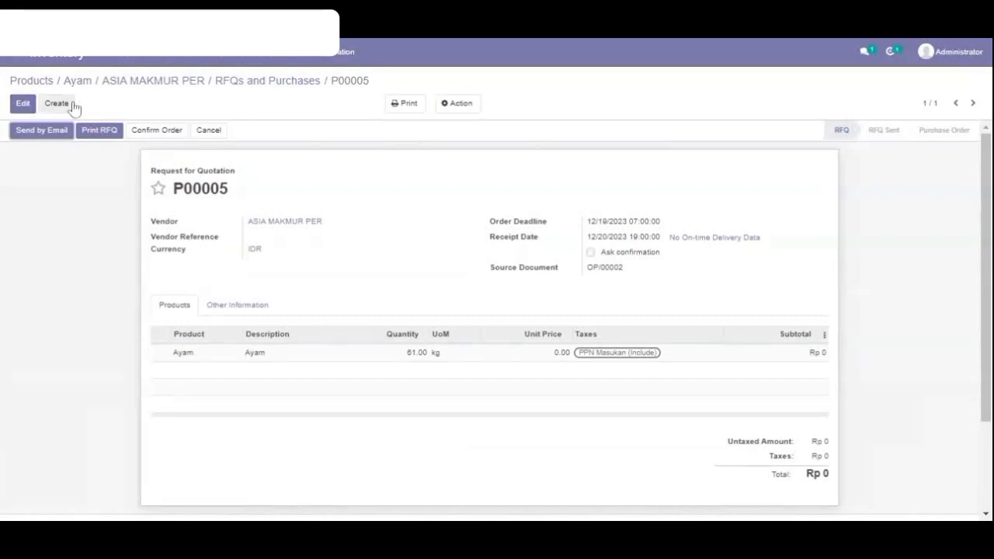
Confirm the Ayam purchase order and validate its receipt as an immediate transfer of all quantities.
{"action": "left_click", "coordinate": [145, 131]}
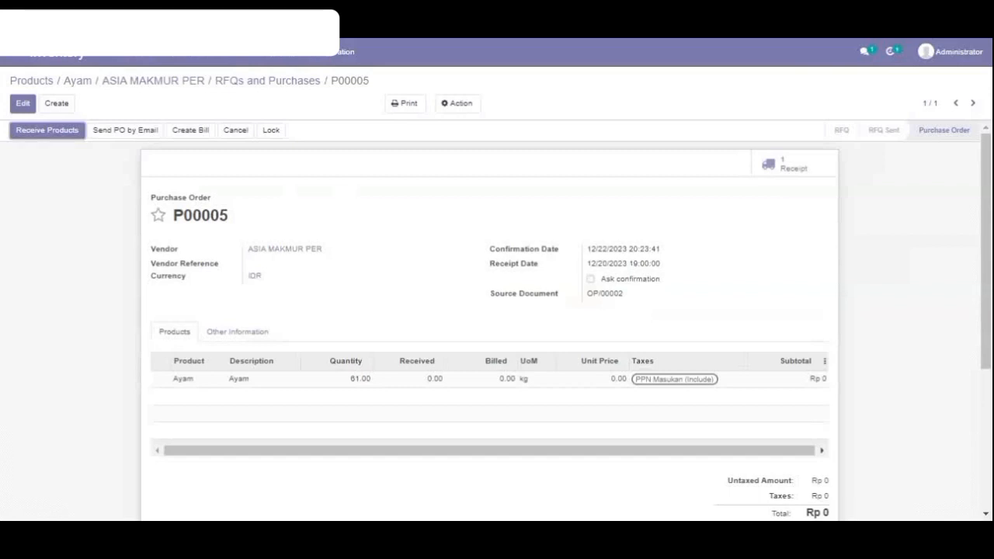
{"action": "left_click", "coordinate": [69, 133]}
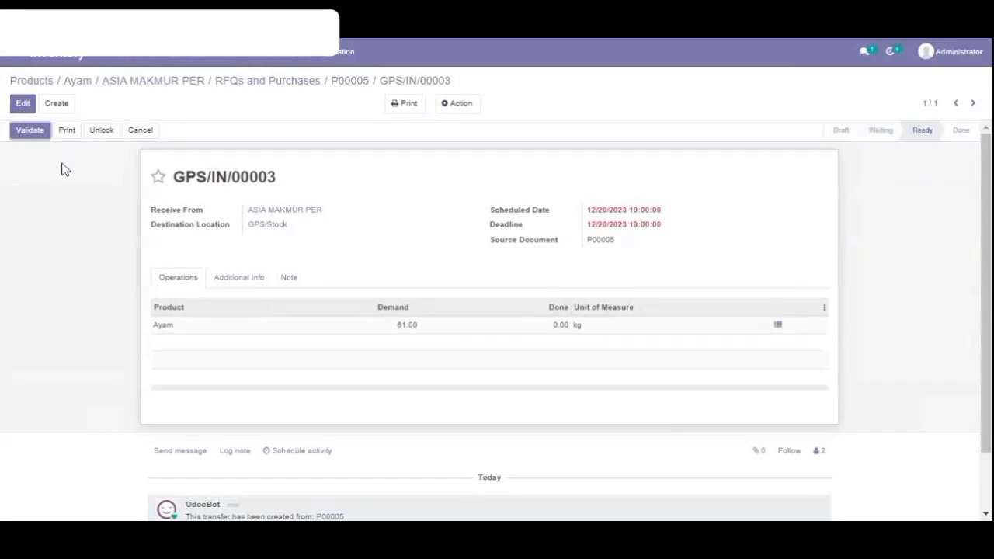
{"action": "left_click", "coordinate": [30, 130]}
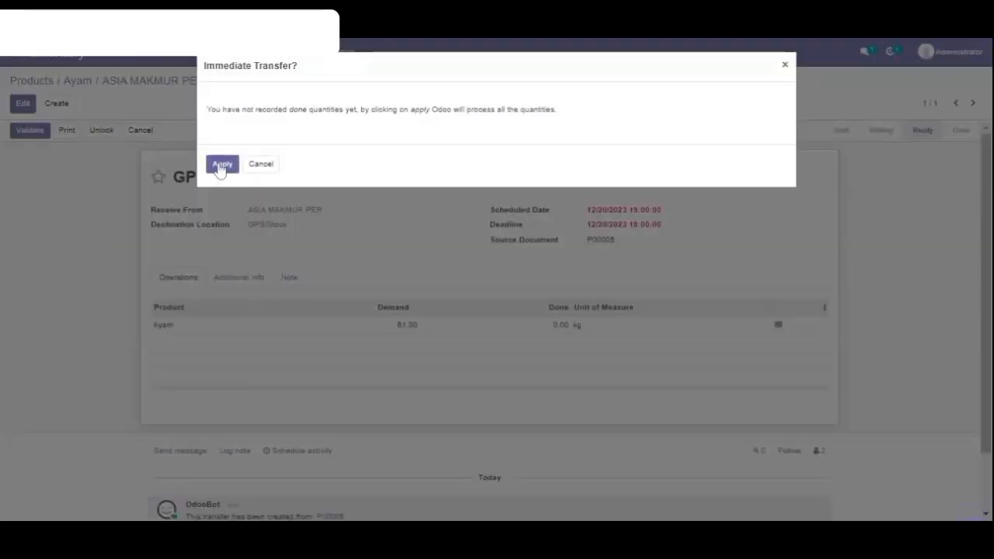
{"action": "left_click", "coordinate": [221, 166]}
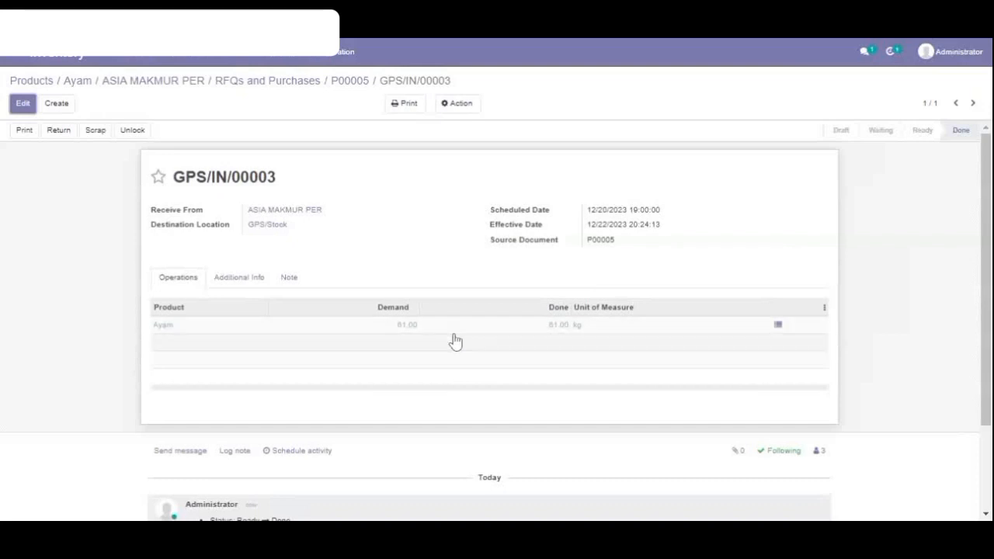
Go back to the vendor's purchase order and create a vendor bill from it.
{"action": "left_click", "coordinate": [267, 81]}
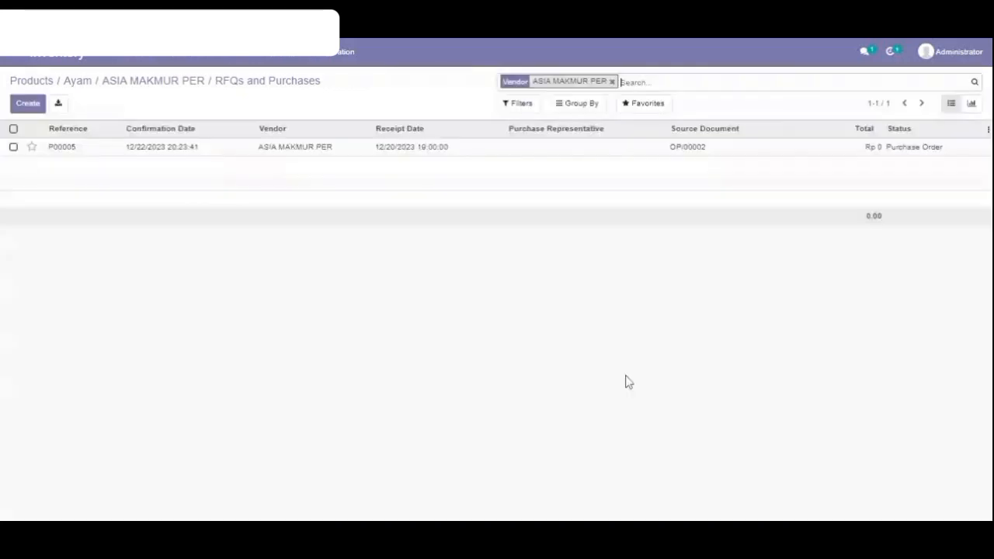
{"action": "left_click", "coordinate": [177, 154]}
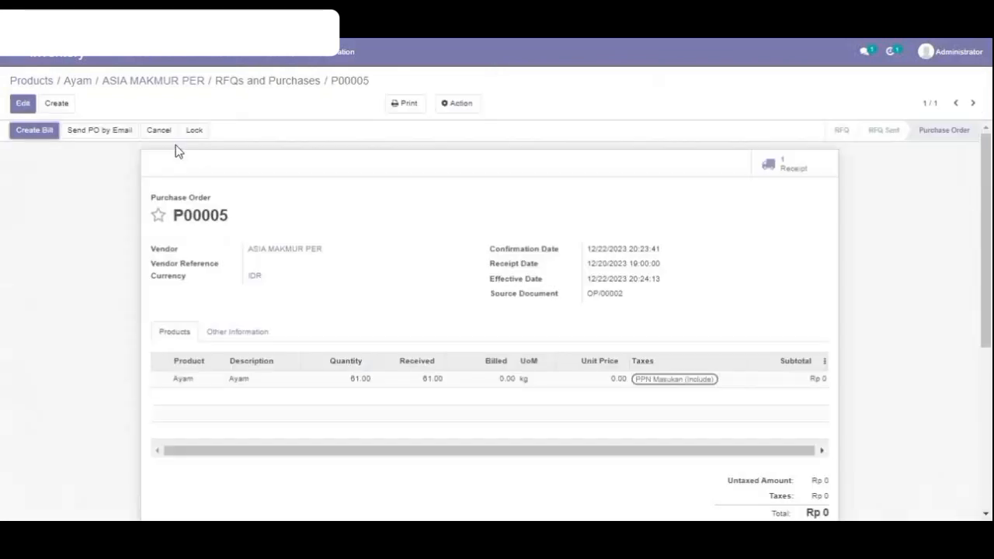
{"action": "left_click", "coordinate": [27, 134]}
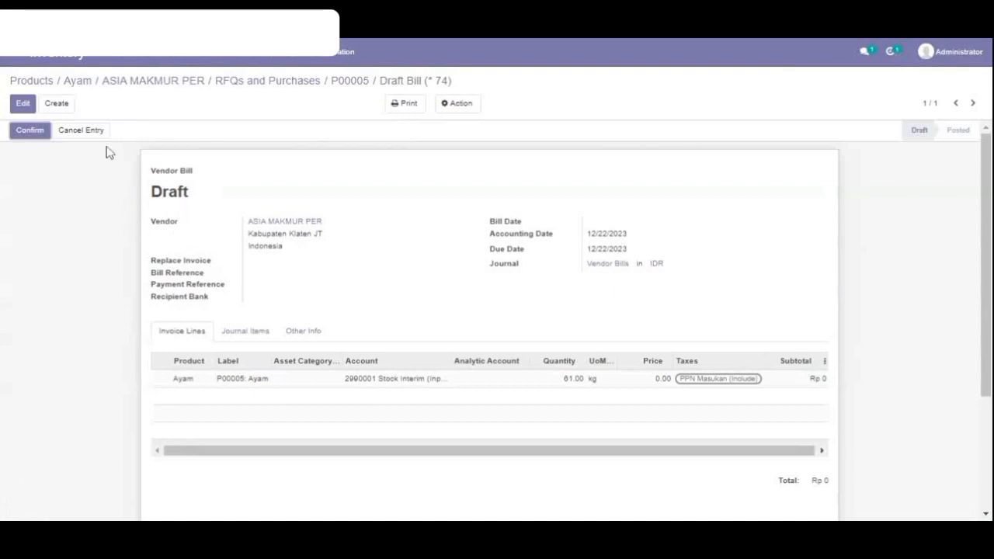
Set the draft vendor bill's Bill Date to 12/22/2023 and save the bill.
{"action": "left_click", "coordinate": [20, 105]}
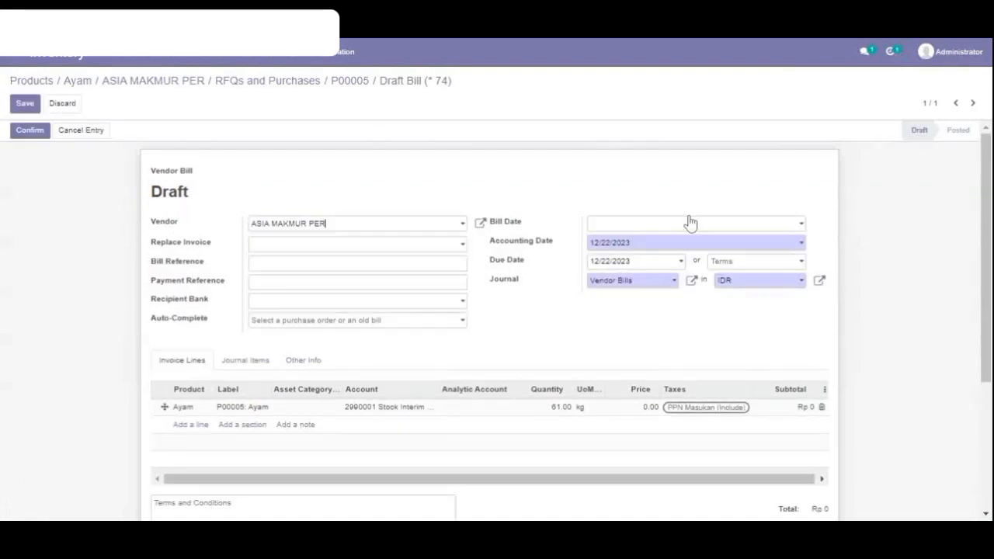
{"action": "left_click", "coordinate": [736, 226]}
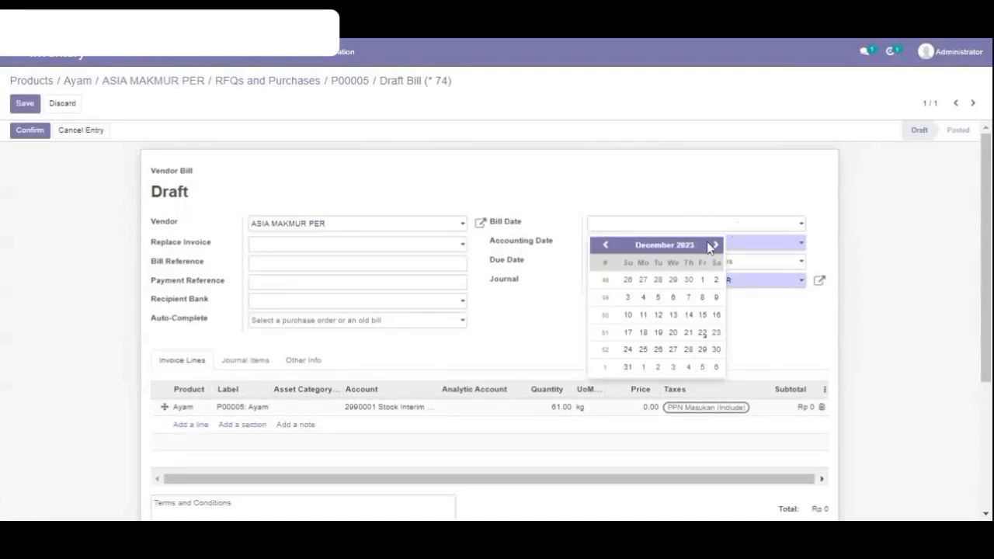
{"action": "left_click", "coordinate": [703, 334]}
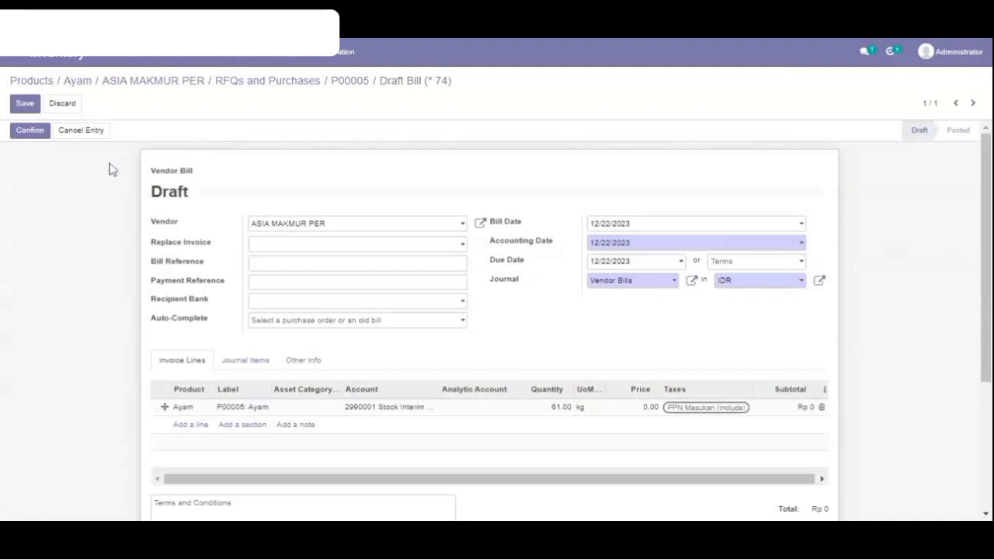
{"action": "left_click", "coordinate": [23, 105]}
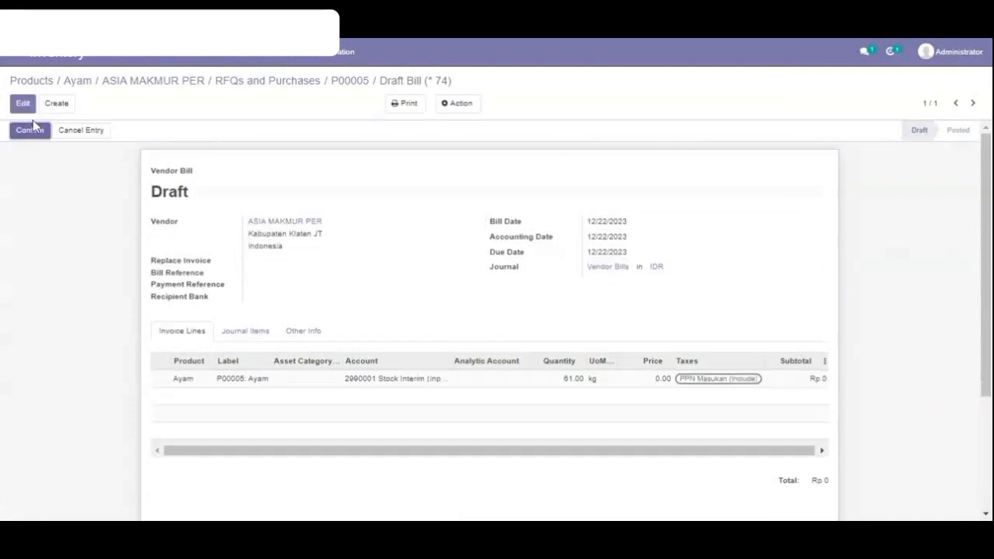
Try to confirm the draft vendor bill before its Ayam line has a price, and check the bill number.
{"action": "left_click", "coordinate": [31, 132]}
{"action": "left_click_drag", "start_coordinate": [293, 213], "coordinate": [149, 215]}
{"action": "left_click", "coordinate": [291, 210]}
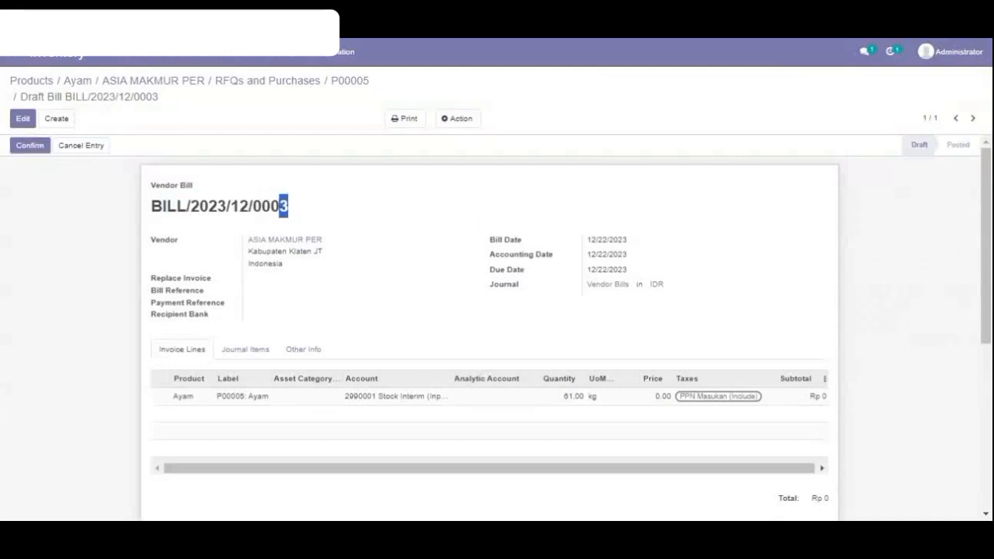
Set the Ayam line's price to 26000 on the draft vendor bill, save it and check the total.
{"action": "left_click", "coordinate": [22, 118]}
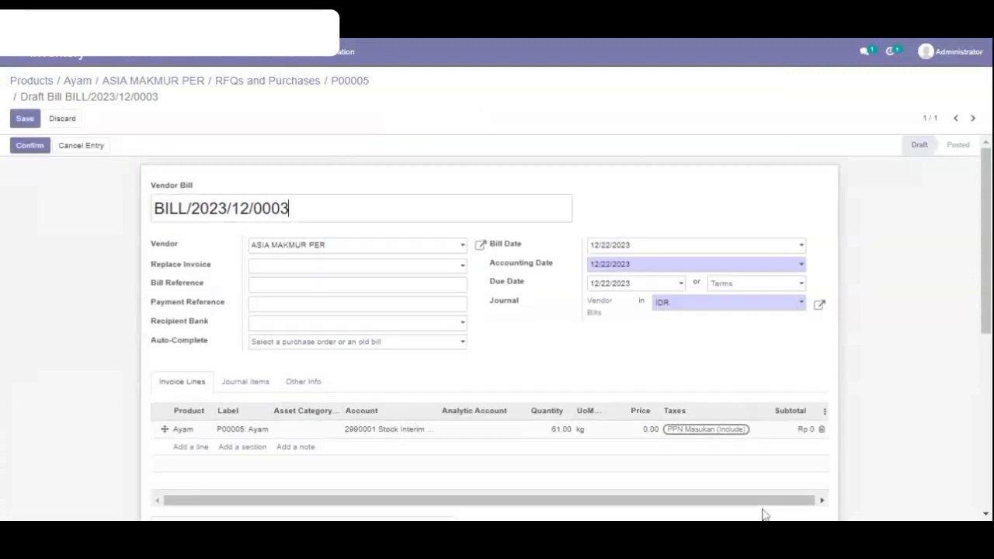
{"action": "left_click", "coordinate": [646, 433]}
{"action": "left_click", "coordinate": [644, 430]}
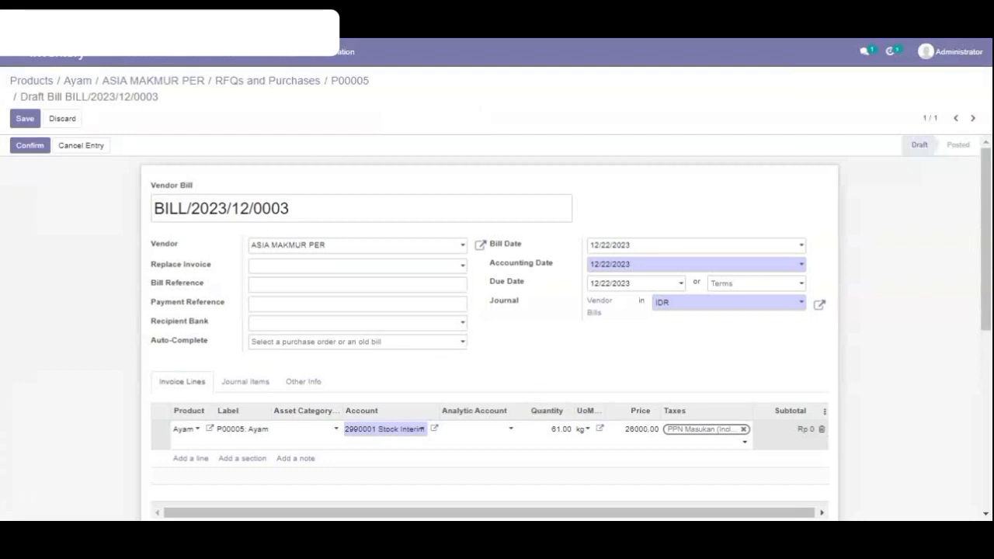
{"action": "left_click", "coordinate": [31, 118]}
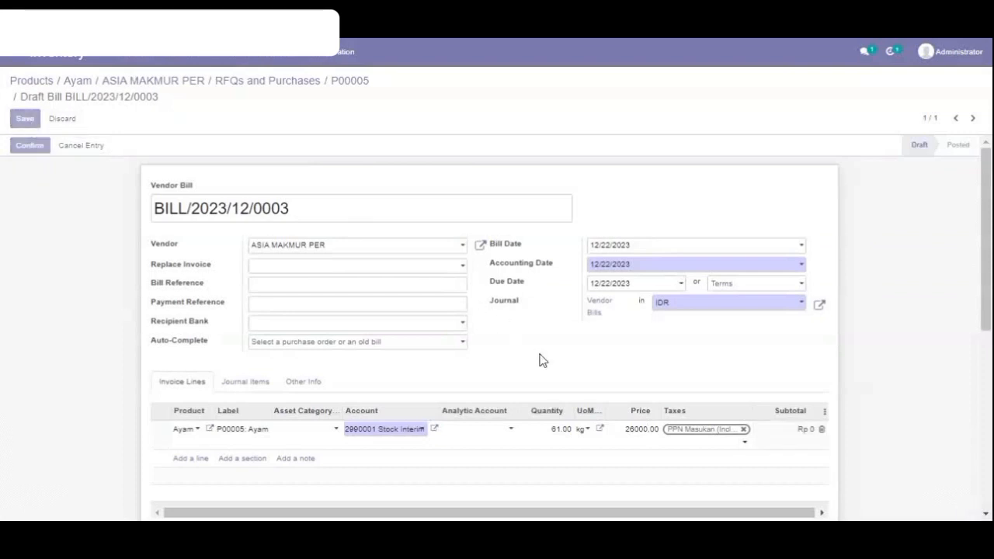
{"action": "scroll", "coordinate": [542, 360], "scroll_direction": "down", "scroll_amount": 3}
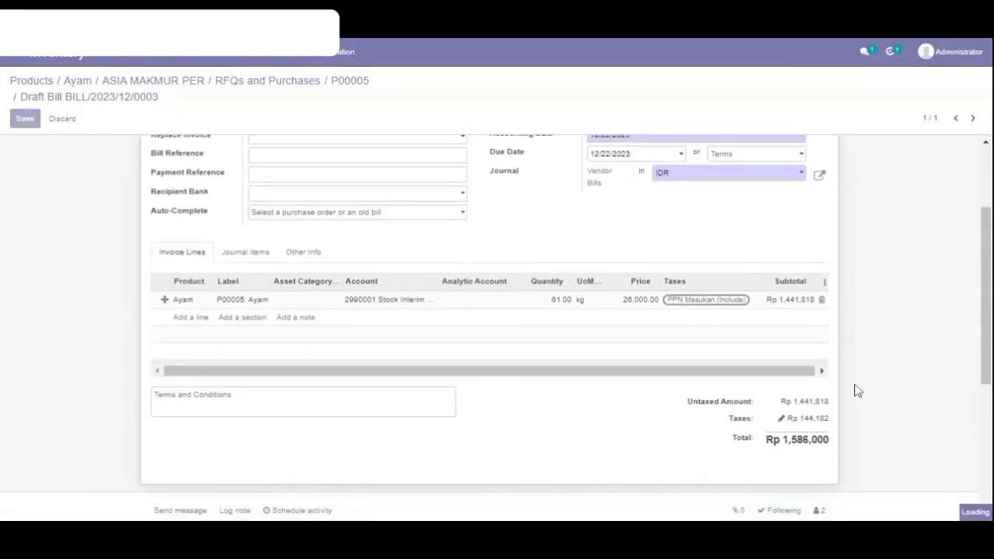
{"action": "left_click_drag", "start_coordinate": [766, 441], "coordinate": [819, 440]}
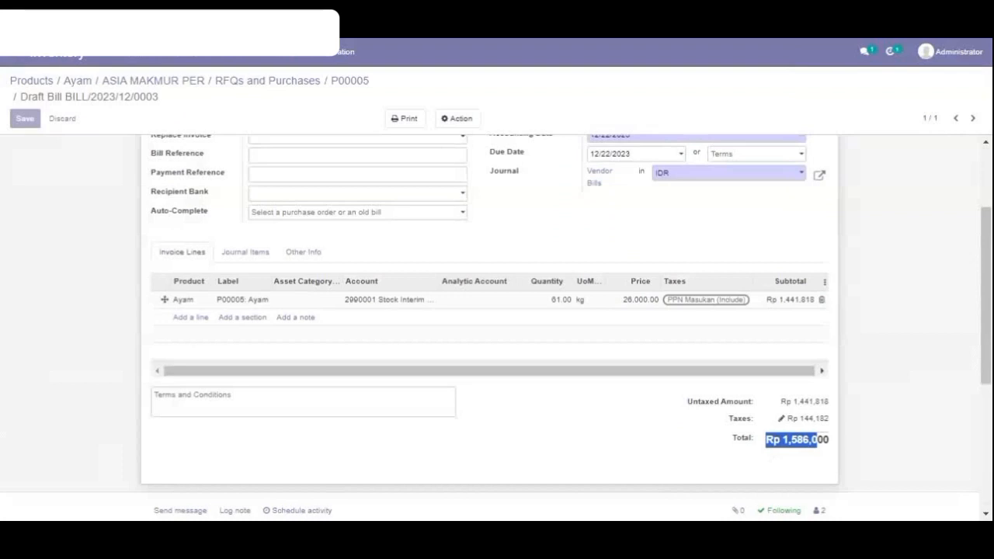
{"action": "scroll", "coordinate": [730, 474], "scroll_direction": "down", "scroll_amount": 3}
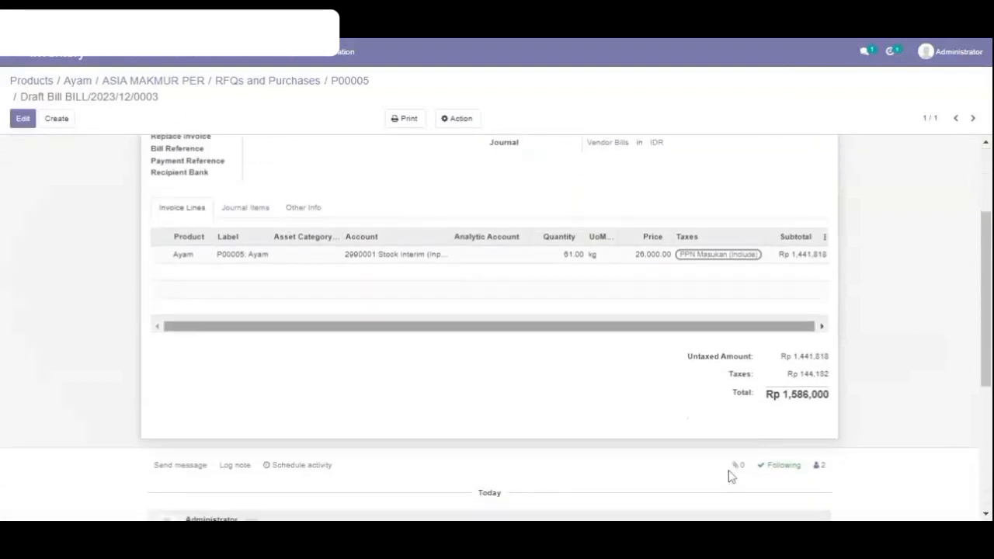
{"action": "scroll", "coordinate": [564, 360], "scroll_direction": "up", "scroll_amount": 3}
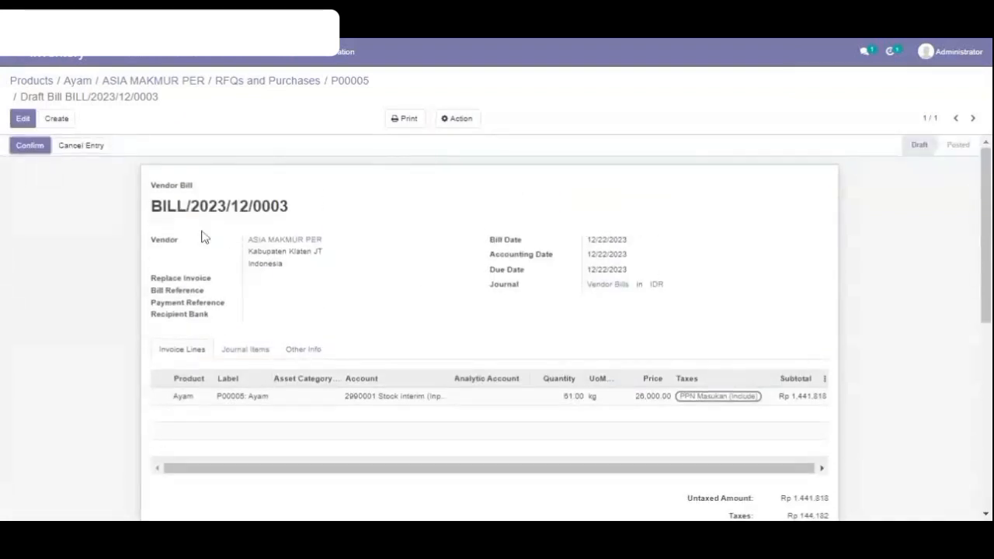
Confirm the vendor bill and register its full payment through the BCA journal, dated 12/22/2023.
{"action": "left_click", "coordinate": [31, 146]}
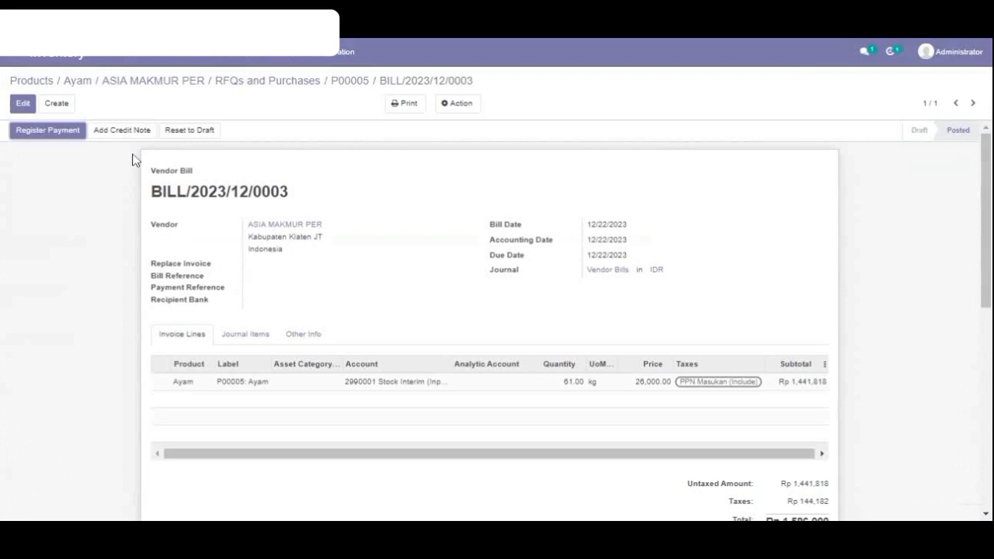
{"action": "left_click", "coordinate": [51, 137]}
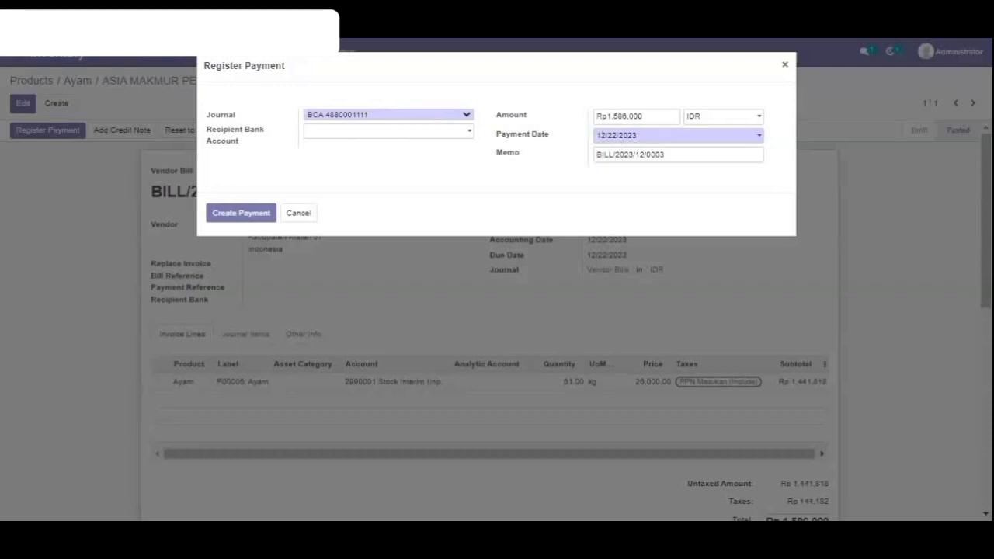
{"action": "left_click", "coordinate": [260, 217]}
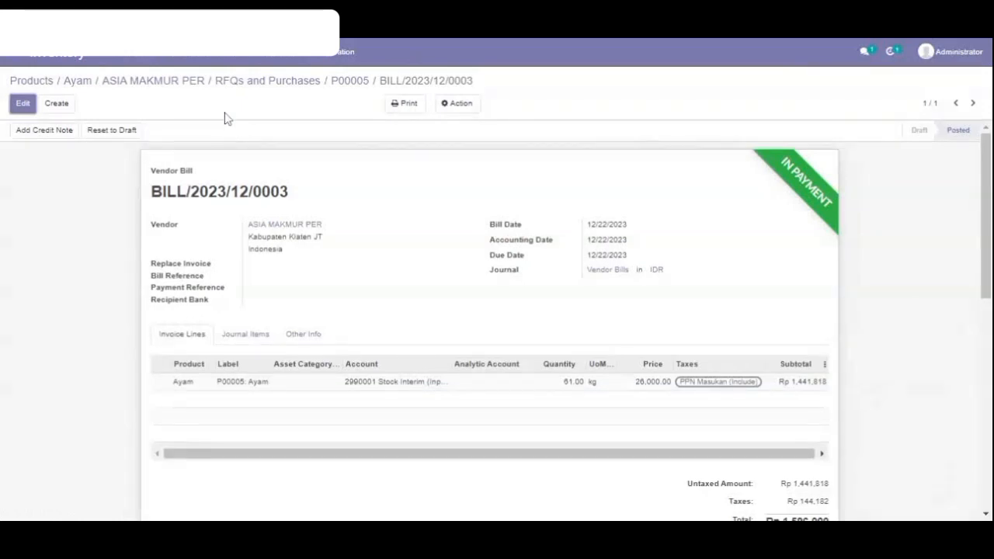
Switch to Sales, create a new quotation and select the existing customer by name.
{"action": "left_click", "coordinate": [77, 86]}
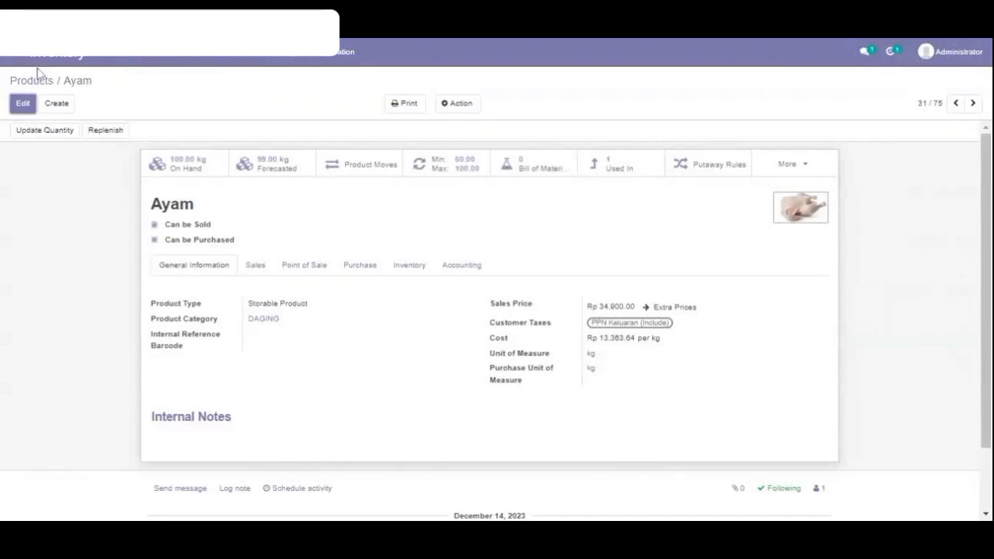
{"action": "left_click", "coordinate": [8, 56]}
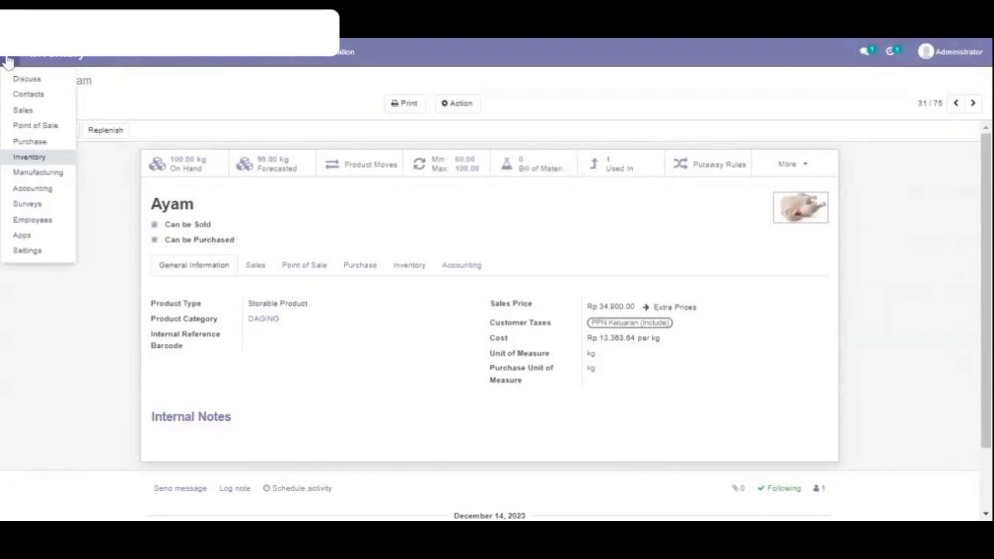
{"action": "left_click", "coordinate": [42, 114]}
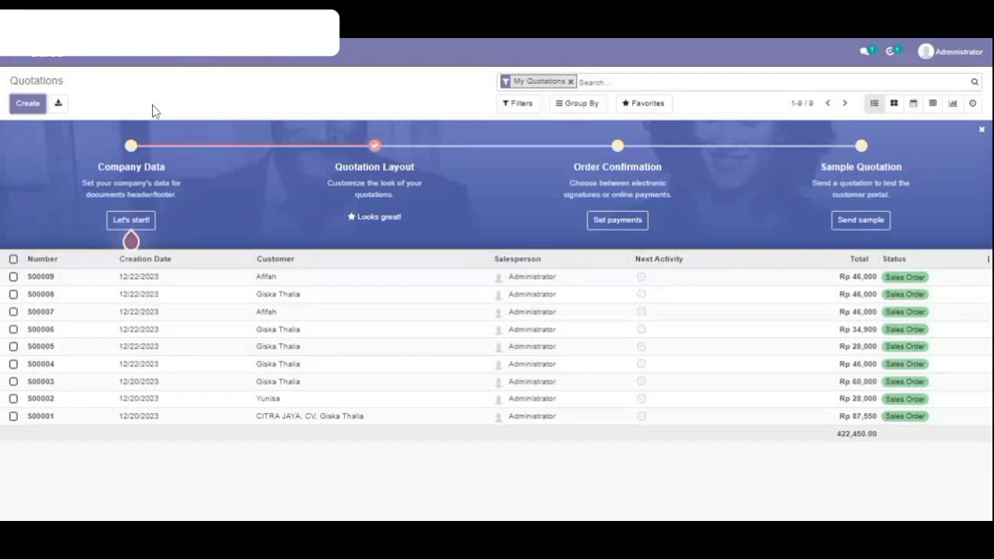
{"action": "left_click", "coordinate": [32, 108]}
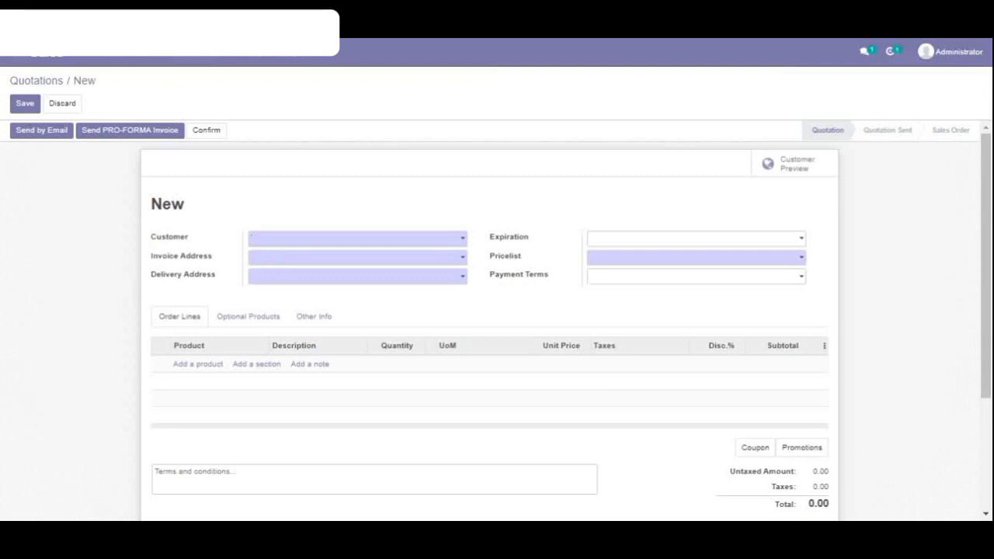
{"action": "type", "text": "Gis"}
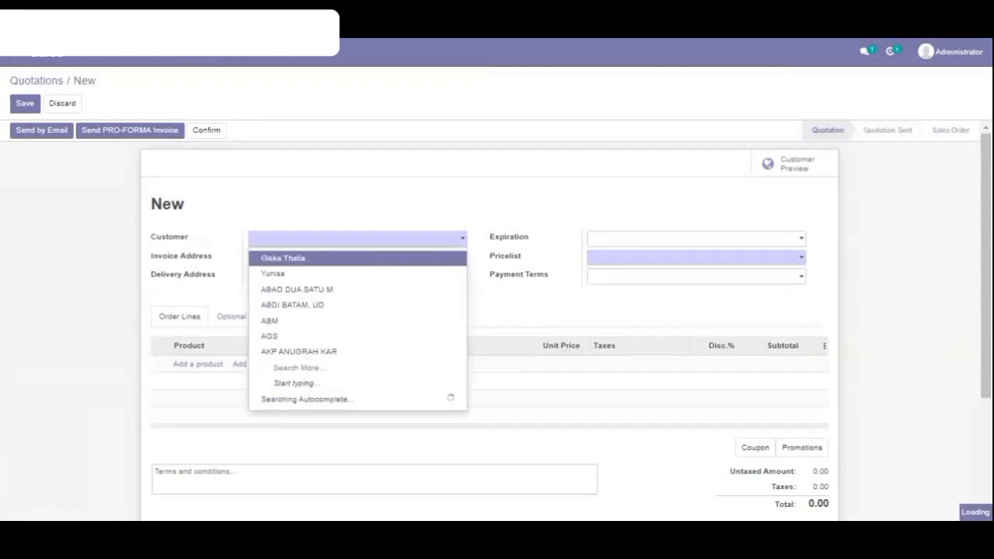
{"action": "type", "text": "Giska"}
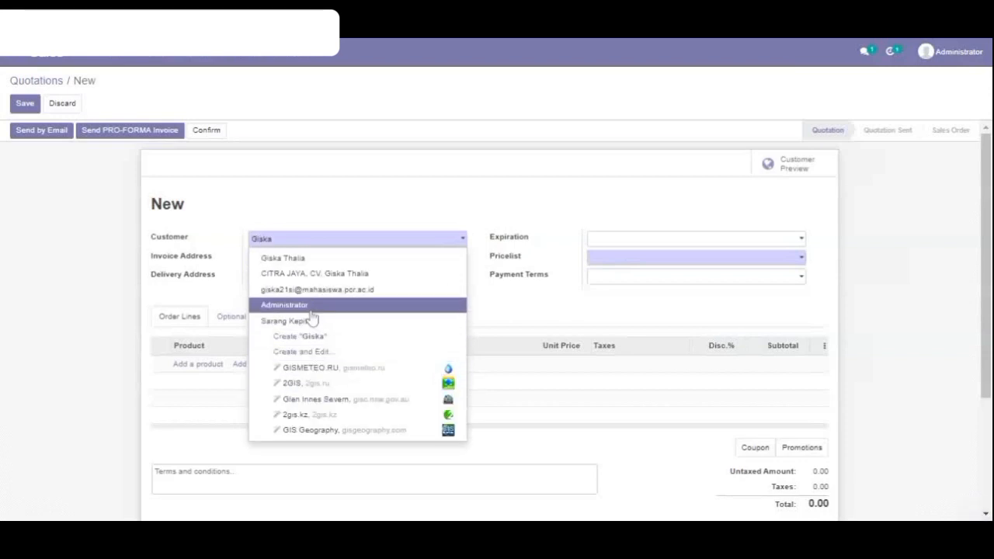
{"action": "left_click", "coordinate": [300, 264]}
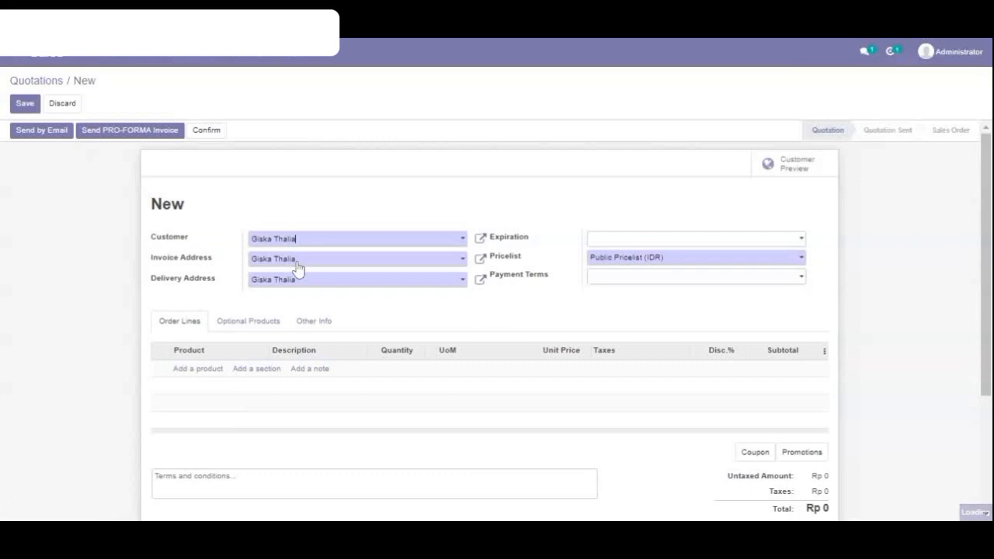
Add one unit of Ayam Goreng to the quotation, save it and confirm it as a sales order.
{"action": "left_click", "coordinate": [195, 369]}
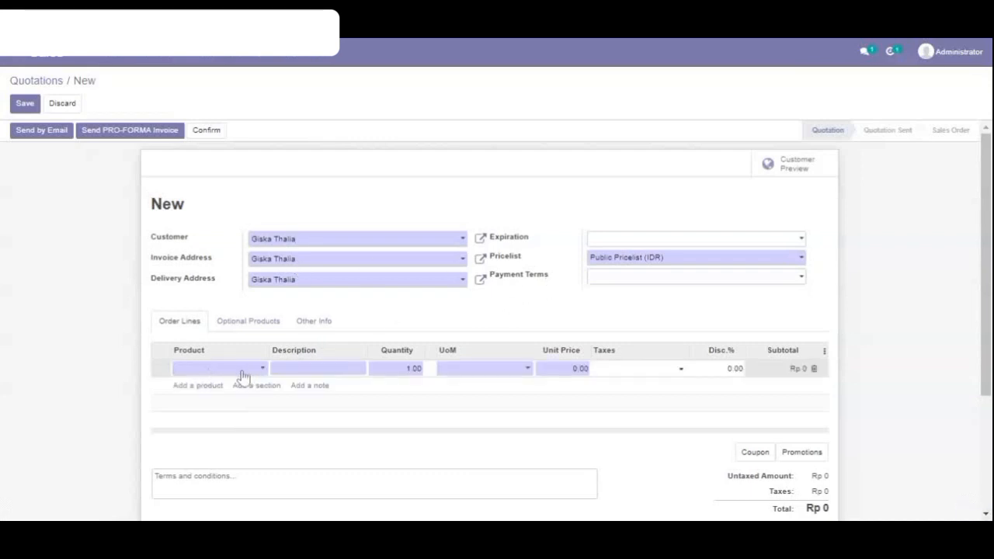
{"action": "type", "text": "Ayam Goreng"}
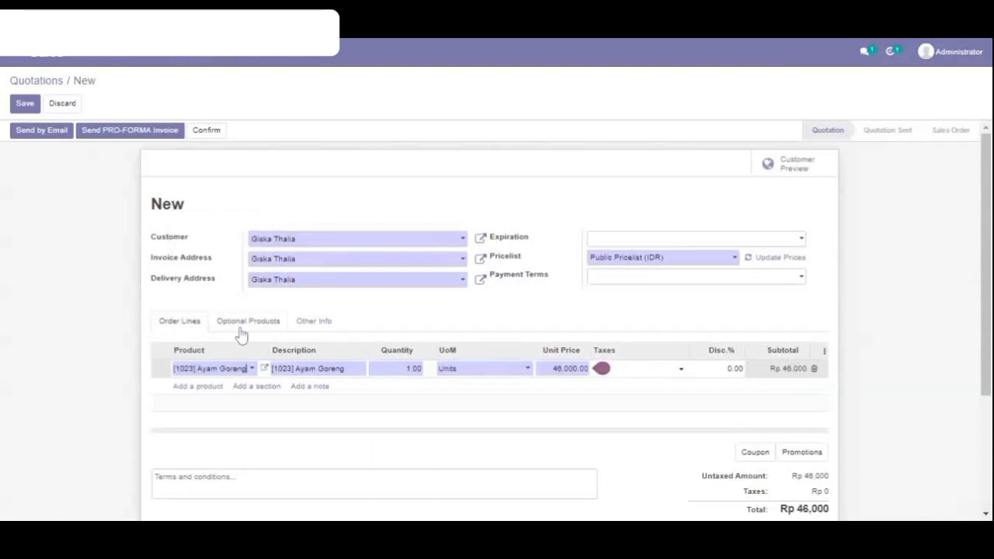
{"action": "left_click", "coordinate": [24, 104]}
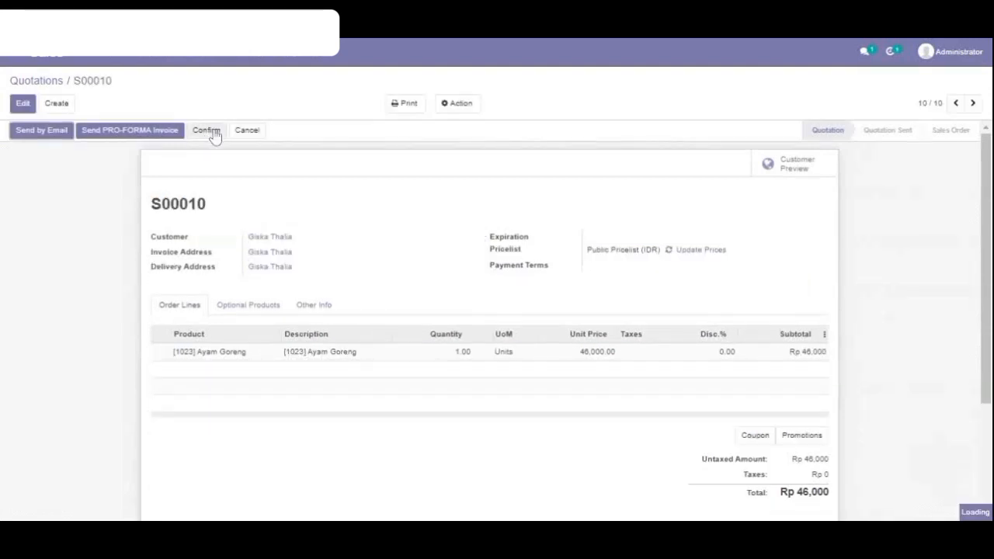
{"action": "left_click", "coordinate": [210, 130]}
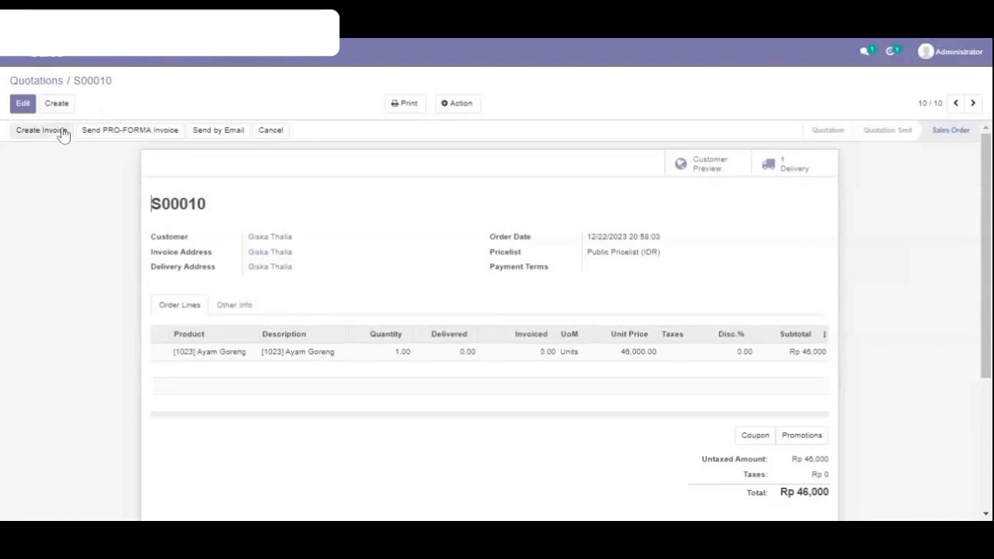
Leave the sales order for the quotations list and start a new Kassa Kasir session in Point of Sale.
{"action": "left_click", "coordinate": [61, 82]}
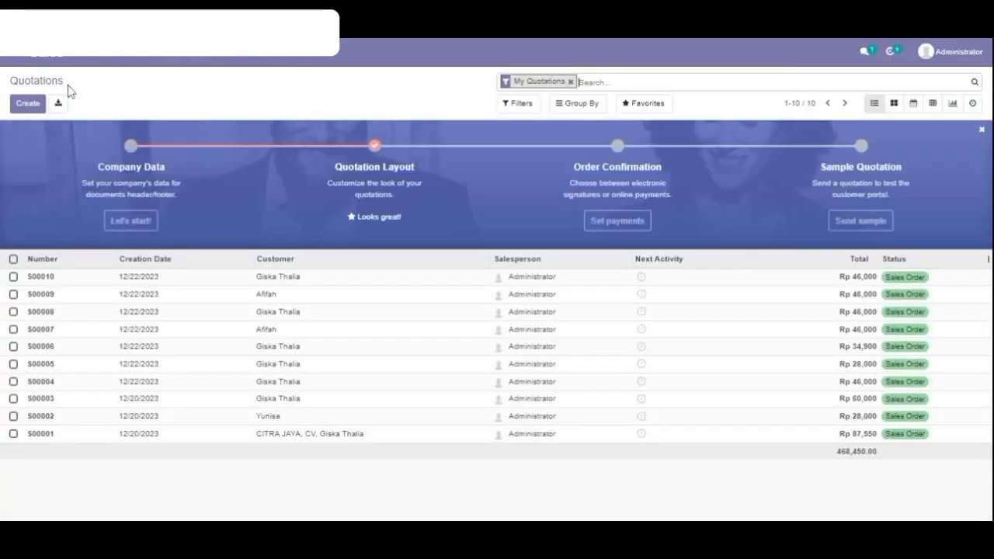
{"action": "left_click", "coordinate": [14, 276]}
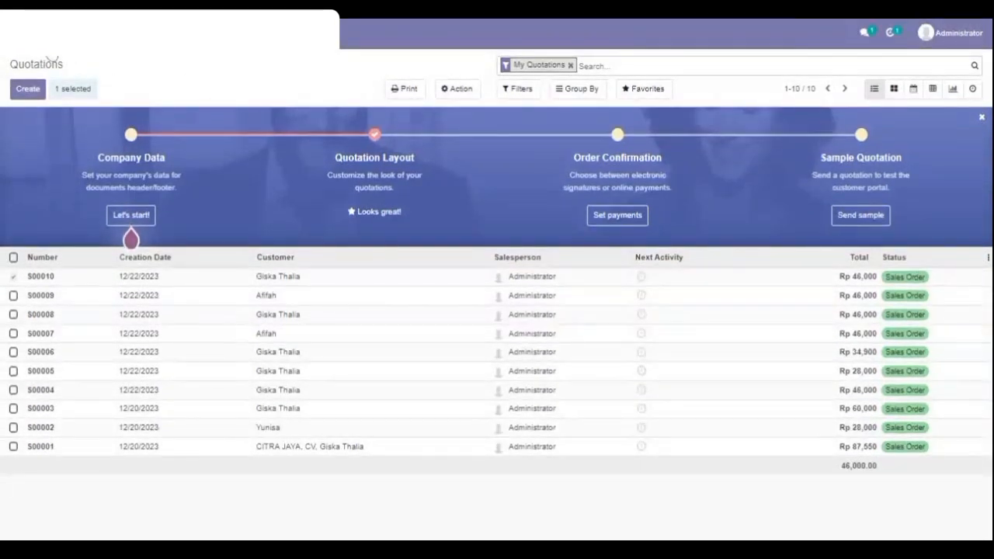
{"action": "left_click", "coordinate": [14, 34]}
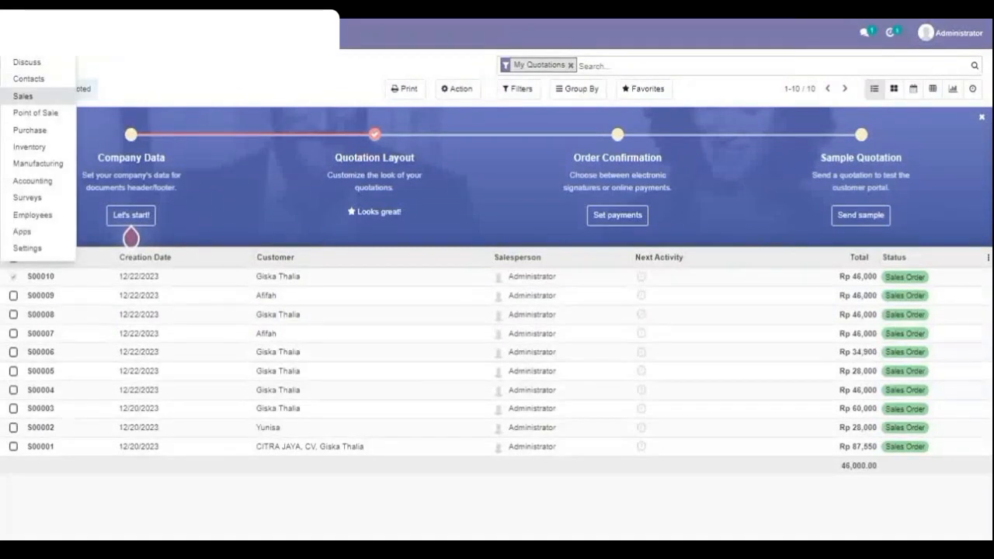
{"action": "left_click", "coordinate": [49, 120]}
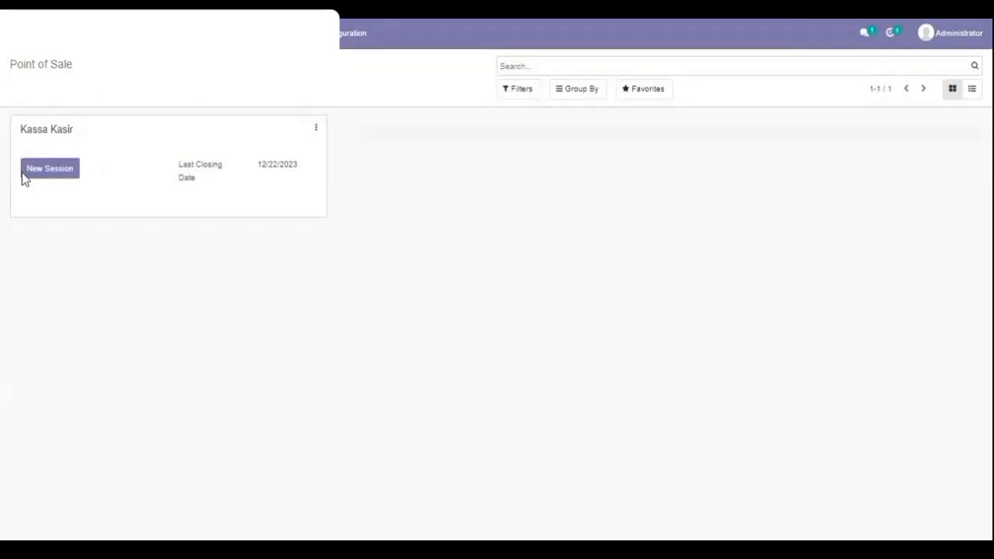
{"action": "left_click", "coordinate": [50, 168]}
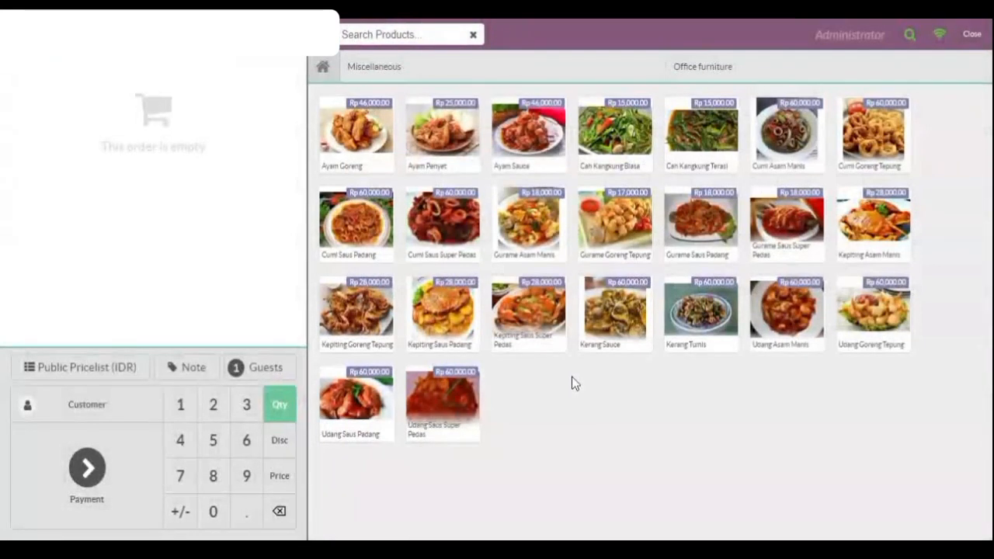
Add one Gurame Asam Manis and one Gurame Goreng Tepung to the order and apply the Pricelist Tahun Baru.
{"action": "left_click", "coordinate": [538, 245]}
{"action": "left_click", "coordinate": [633, 223]}
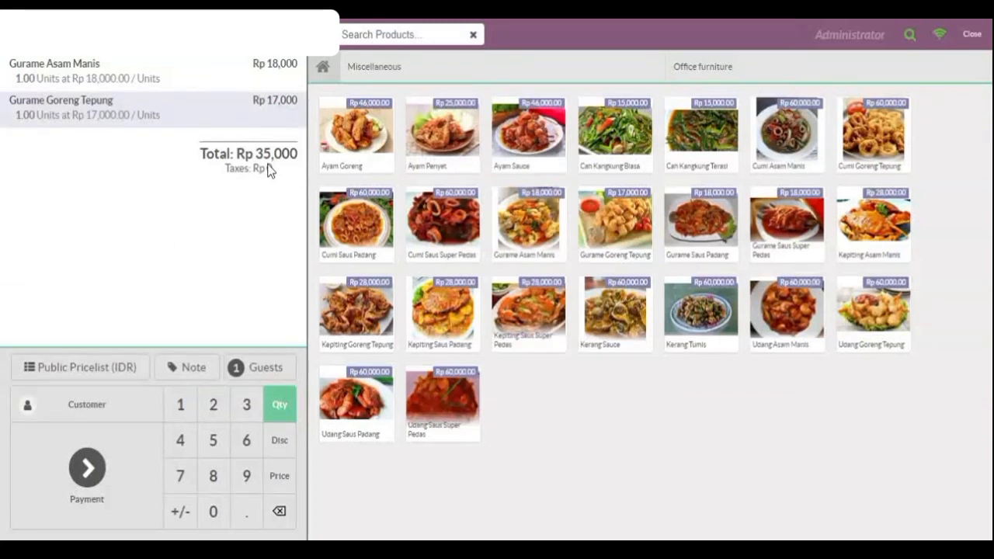
{"action": "left_click", "coordinate": [108, 366]}
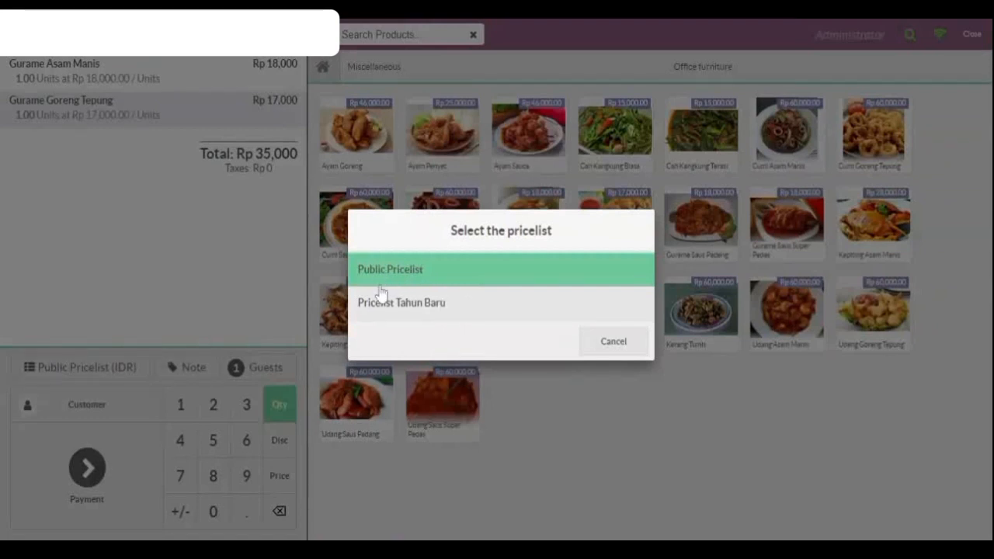
{"action": "left_click", "coordinate": [390, 310]}
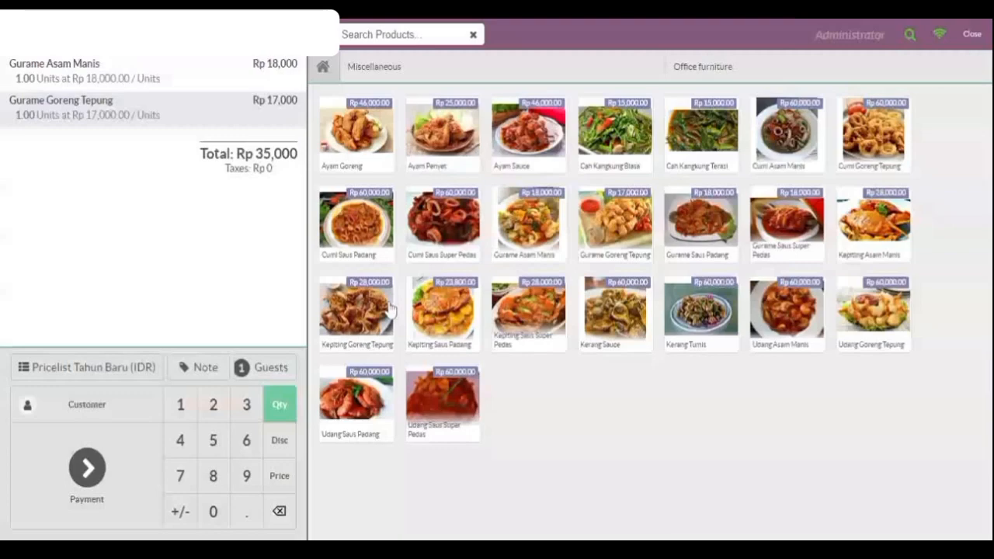
{"action": "left_click", "coordinate": [111, 380]}
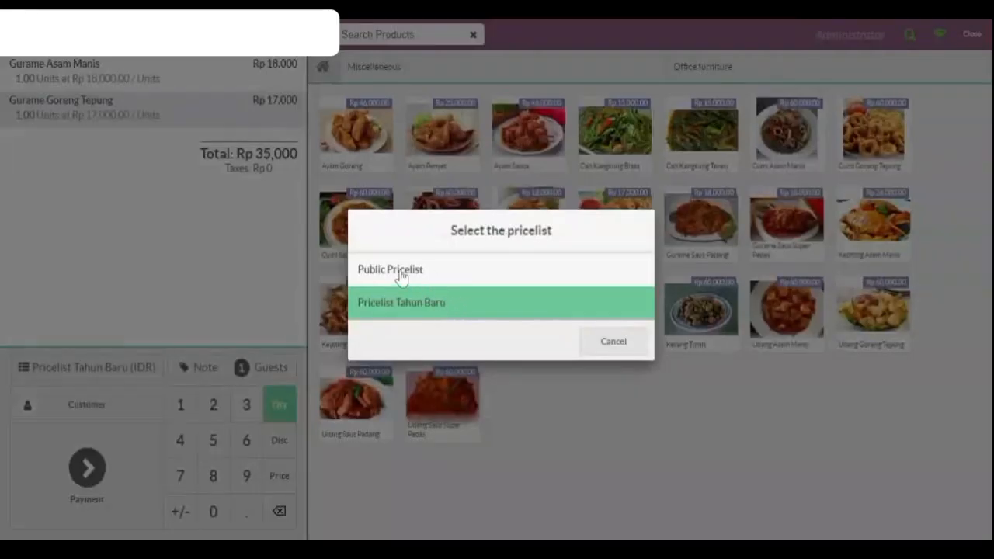
{"action": "left_click", "coordinate": [367, 311]}
Search the customer list by name and assign the existing customer with the Kabupaten Serang address to the order.
{"action": "left_click", "coordinate": [71, 414]}
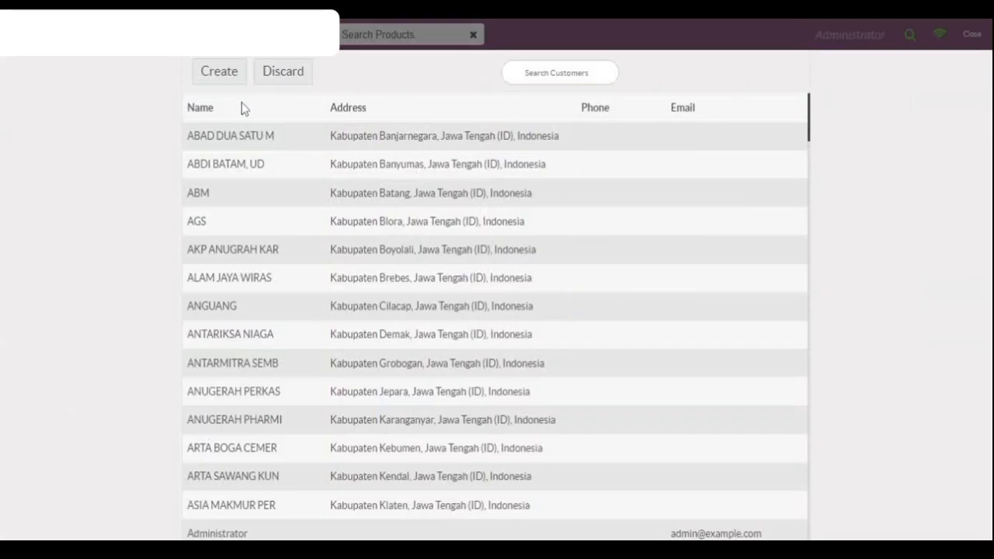
{"action": "left_click", "coordinate": [560, 73]}
{"action": "type", "text": "a"}
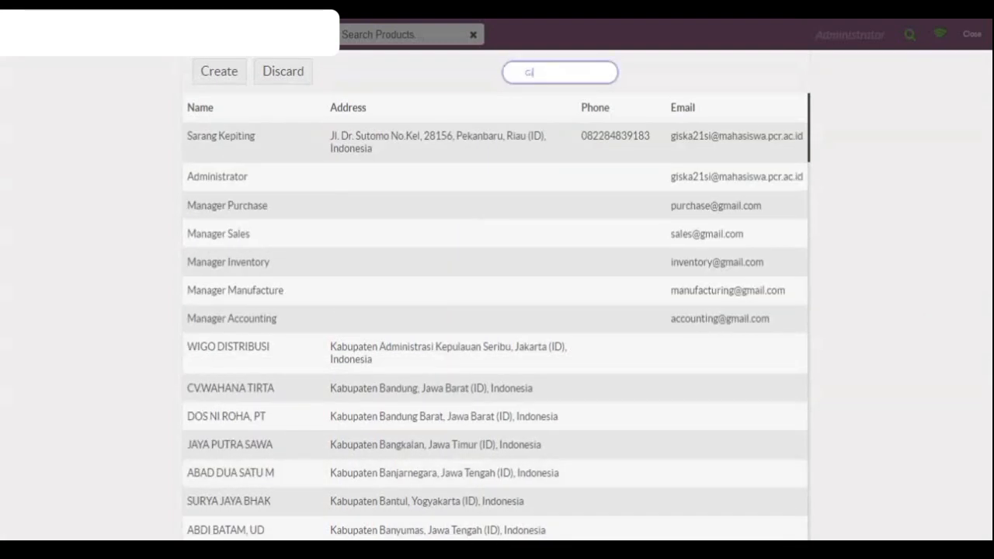
{"action": "type", "text": "i"}
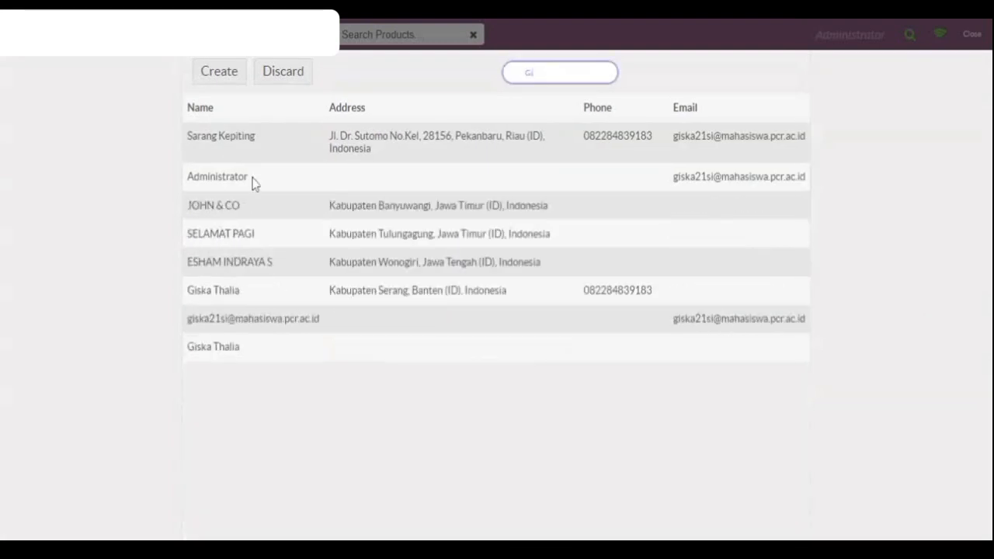
{"action": "left_click", "coordinate": [232, 292]}
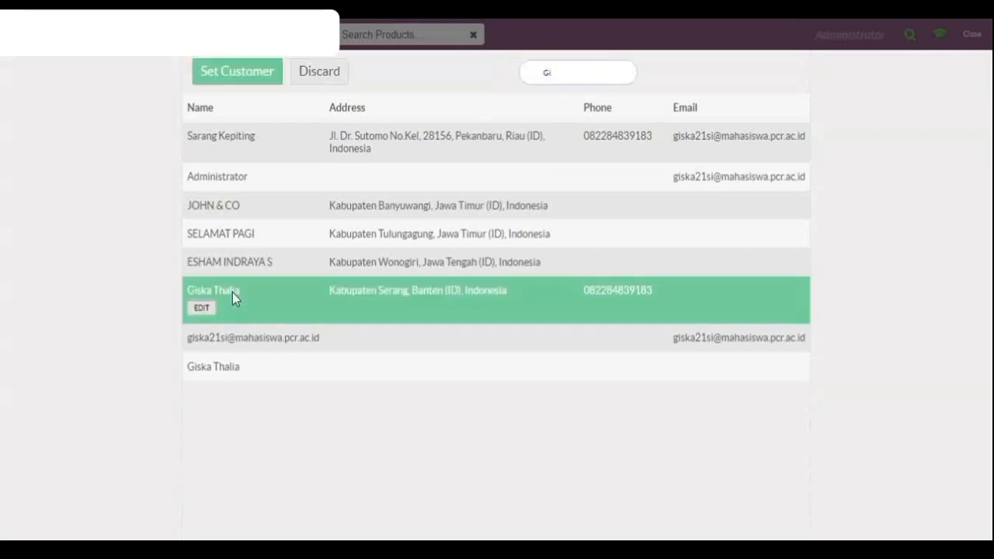
{"action": "left_click", "coordinate": [258, 80]}
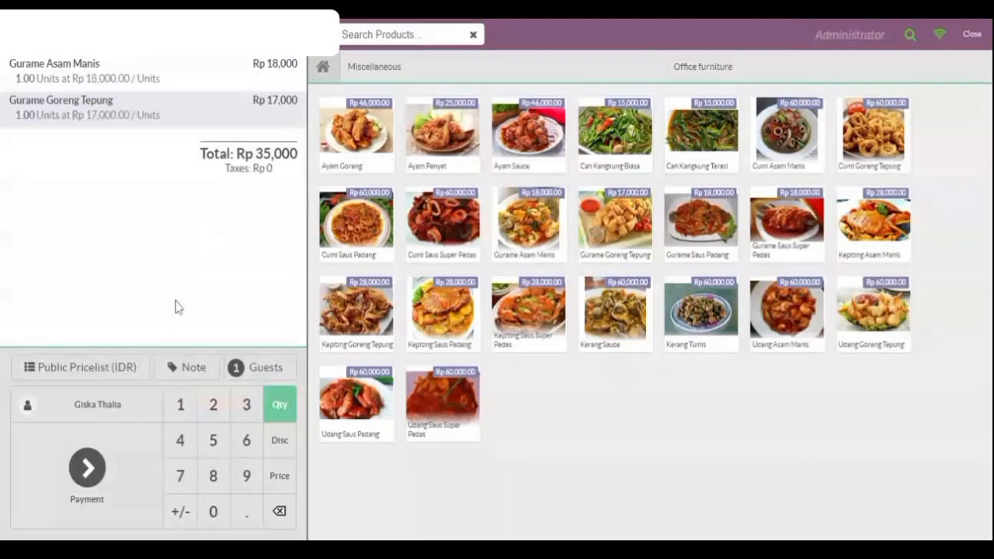
Pay the order with the Tunai method, set the received amount to 50,000 and validate the payment.
{"action": "left_click", "coordinate": [101, 471]}
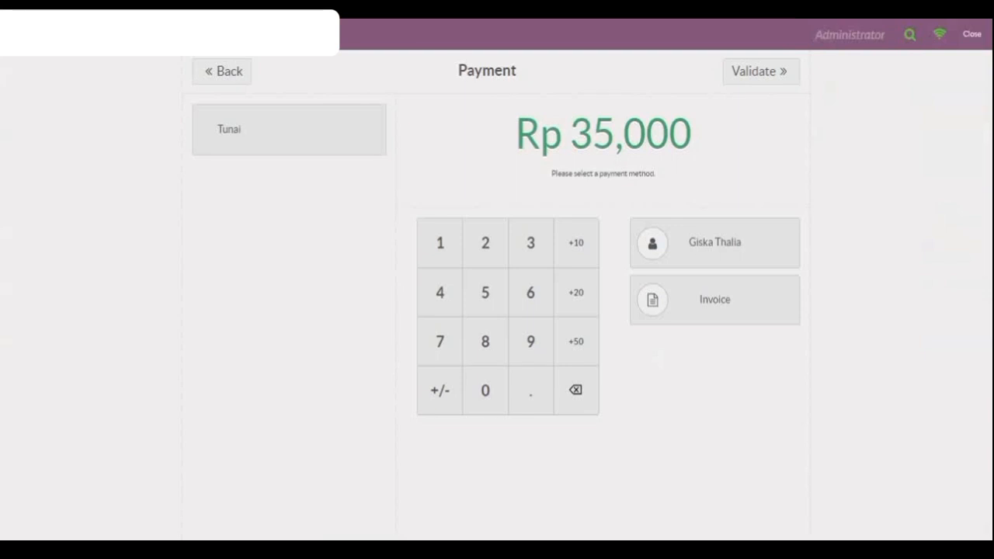
{"action": "left_click", "coordinate": [308, 140]}
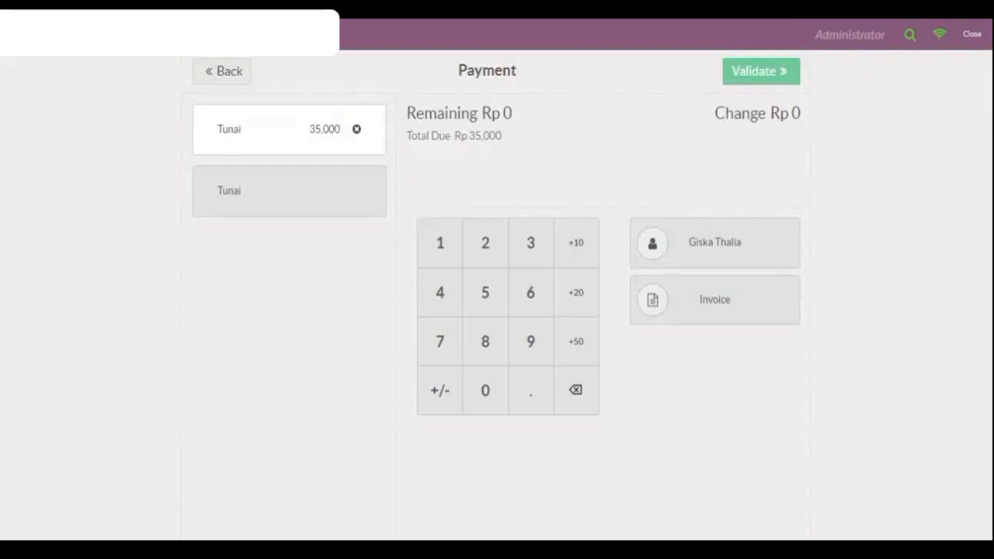
{"action": "left_click", "coordinate": [493, 309]}
{"action": "double_click", "coordinate": [494, 388]}
{"action": "left_click", "coordinate": [494, 389]}
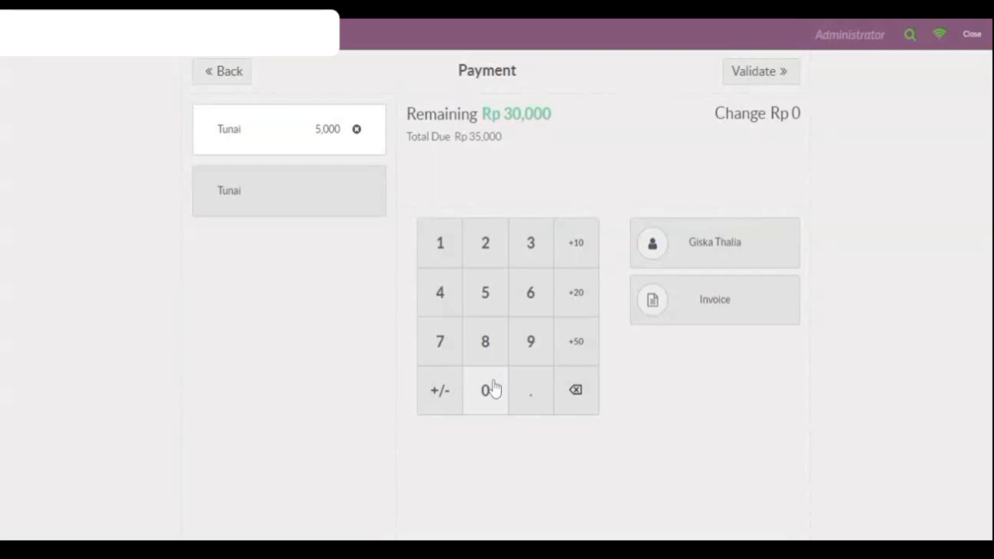
{"action": "left_click", "coordinate": [494, 388]}
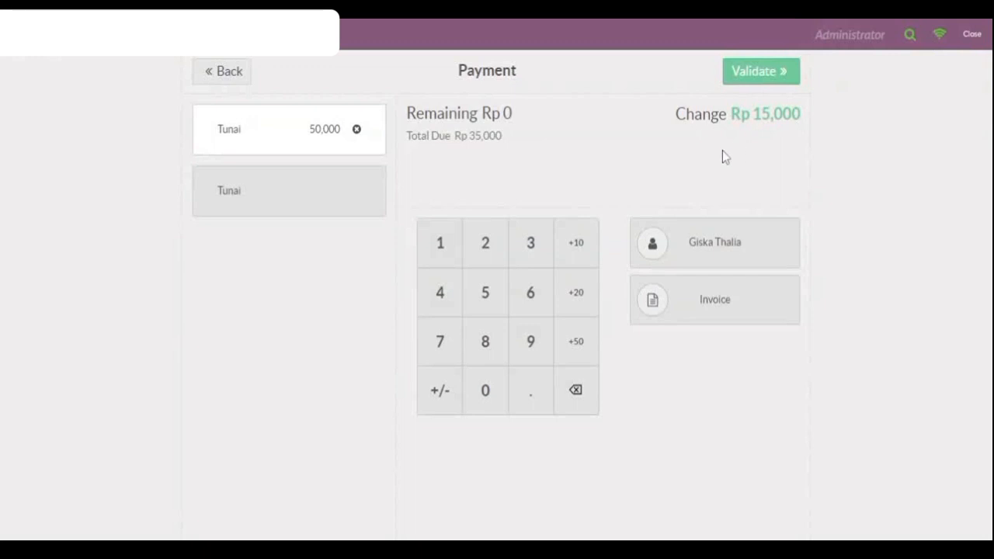
{"action": "left_click", "coordinate": [744, 81]}
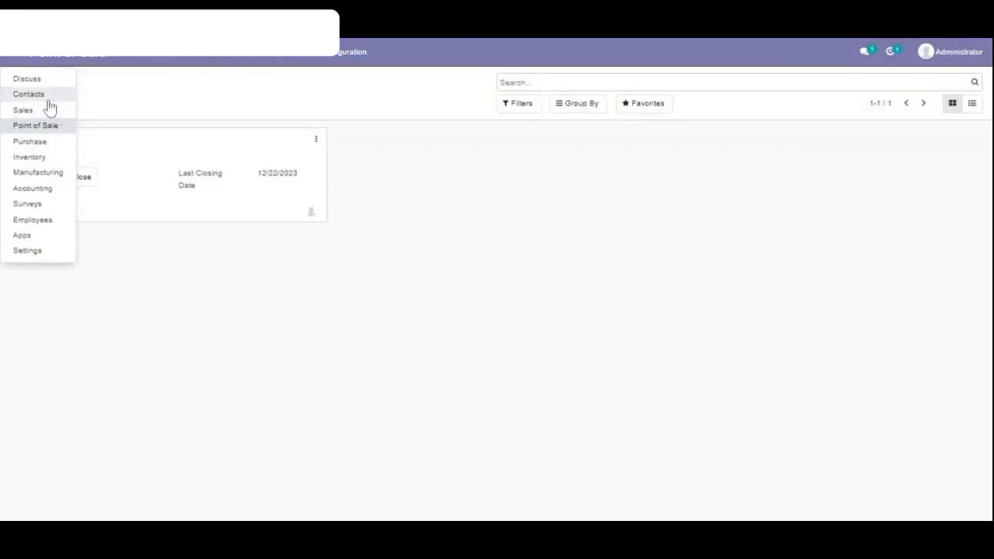
Open the General Ledger in Accounting and expand the Outstanding Payment Bank BCA, Outstanding Receive Bank BCA and BCA accounts.
{"action": "left_click", "coordinate": [52, 194]}
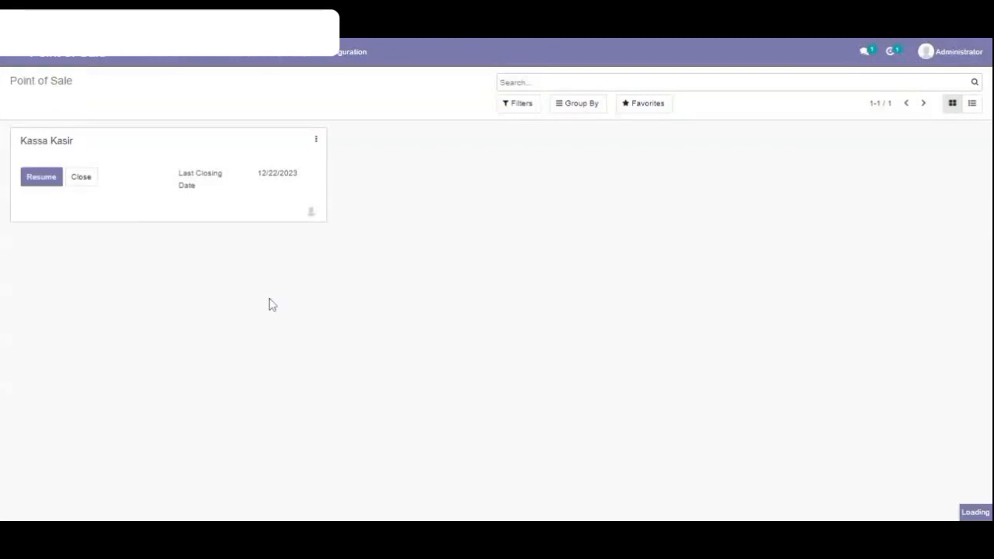
{"action": "left_click", "coordinate": [288, 56]}
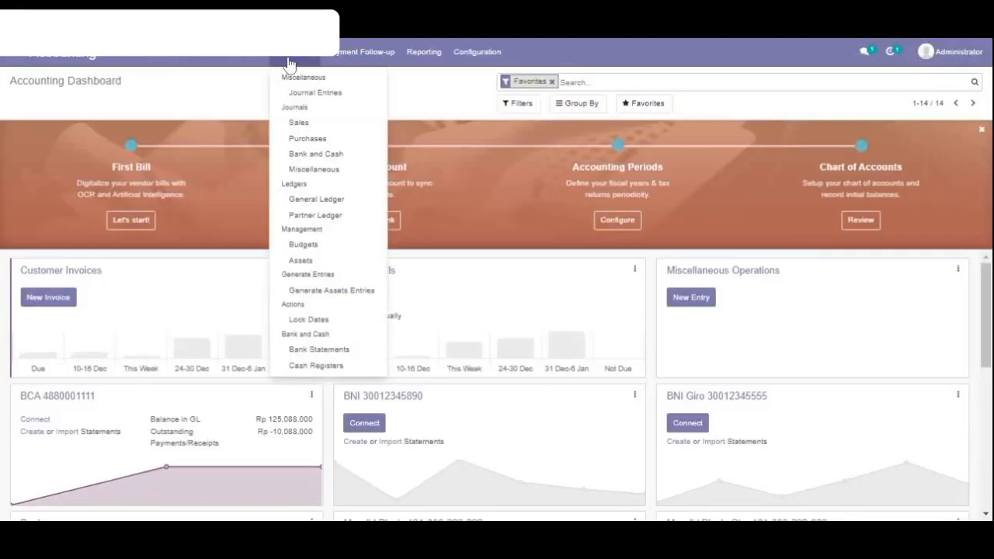
{"action": "left_click", "coordinate": [329, 199]}
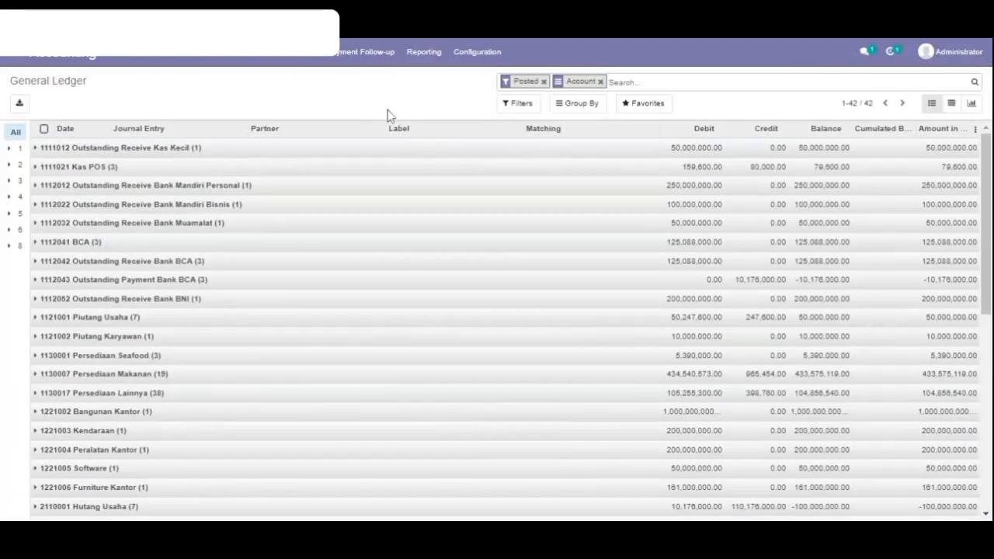
{"action": "left_click", "coordinate": [41, 281]}
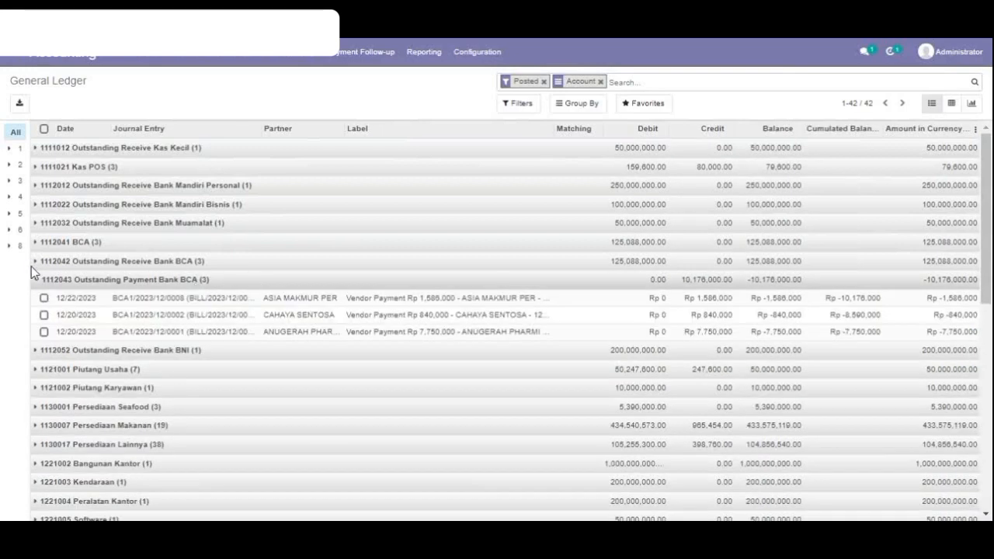
{"action": "left_click", "coordinate": [33, 264]}
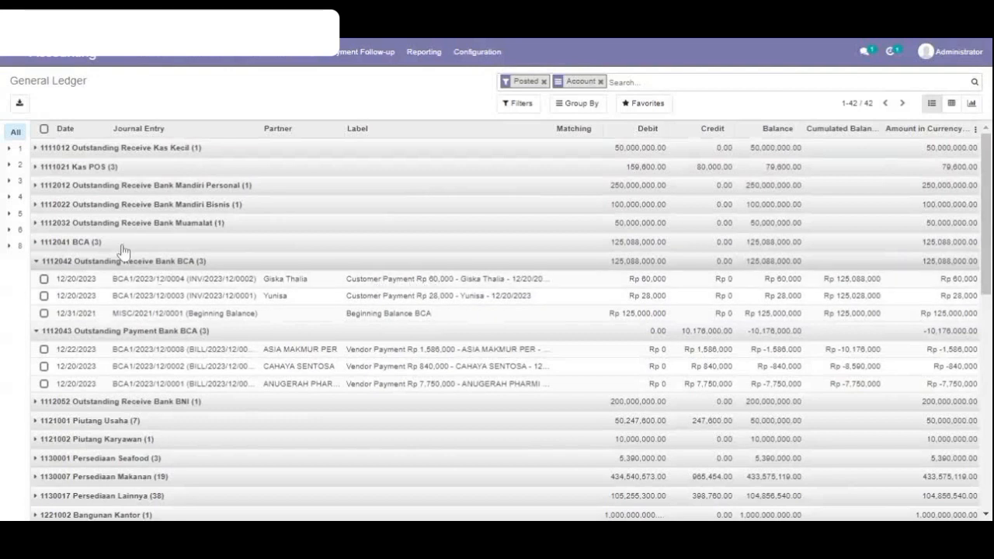
{"action": "left_click", "coordinate": [36, 243]}
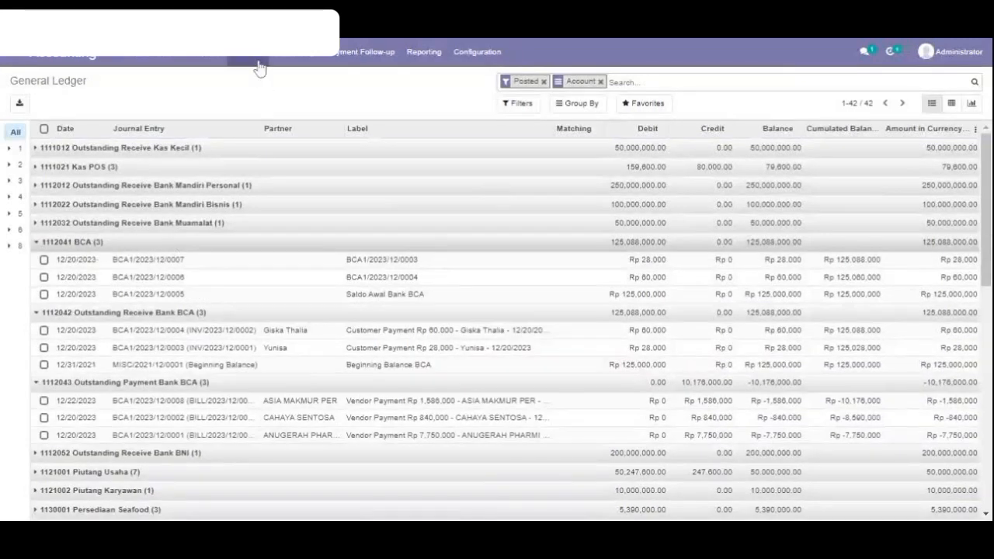
View the Bank Statements list and return to the General Ledger.
{"action": "left_click", "coordinate": [298, 60]}
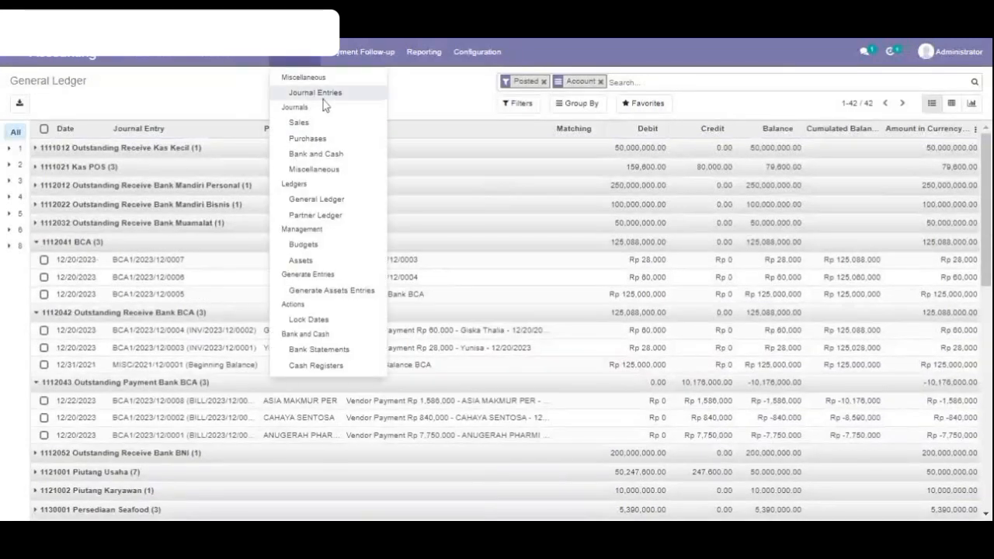
{"action": "left_click", "coordinate": [318, 350]}
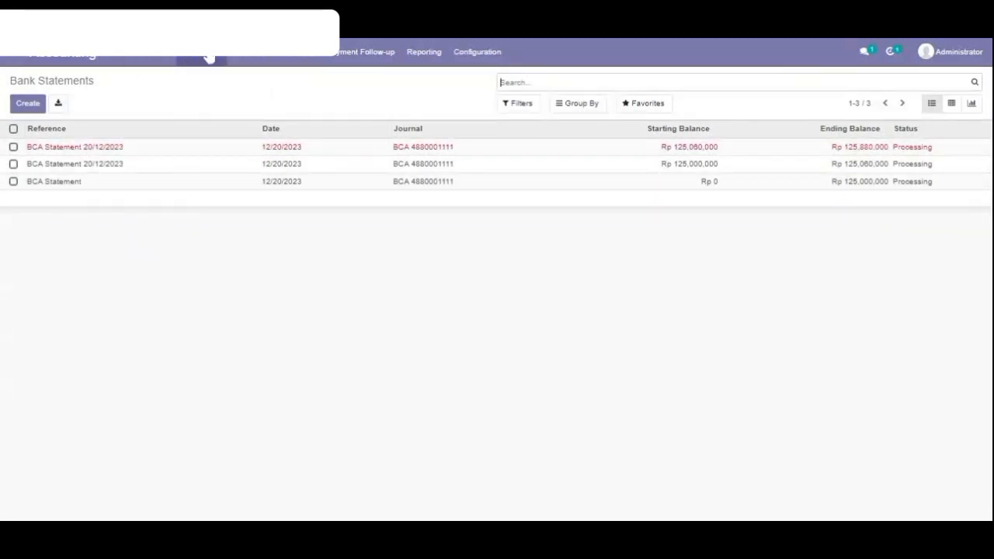
{"action": "left_click", "coordinate": [292, 61]}
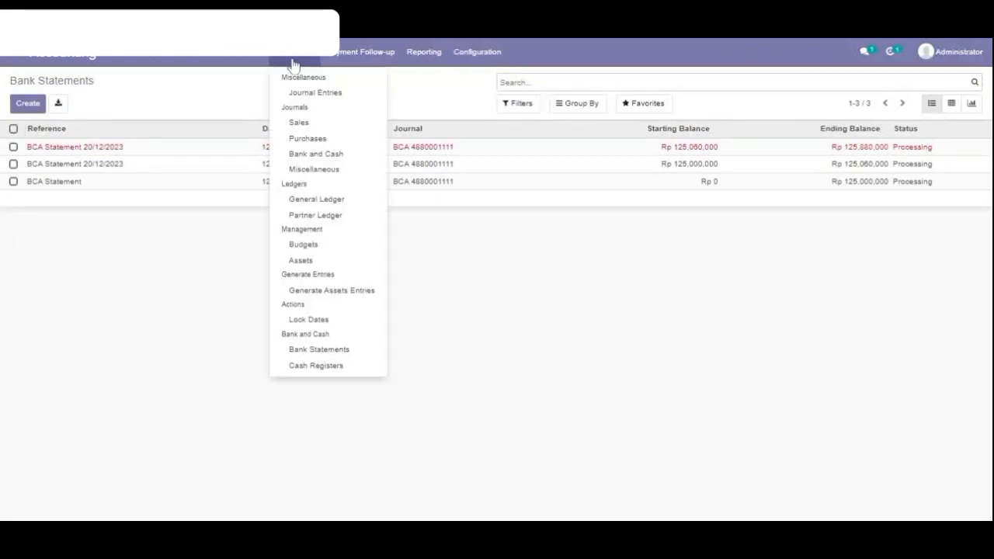
{"action": "left_click", "coordinate": [324, 204]}
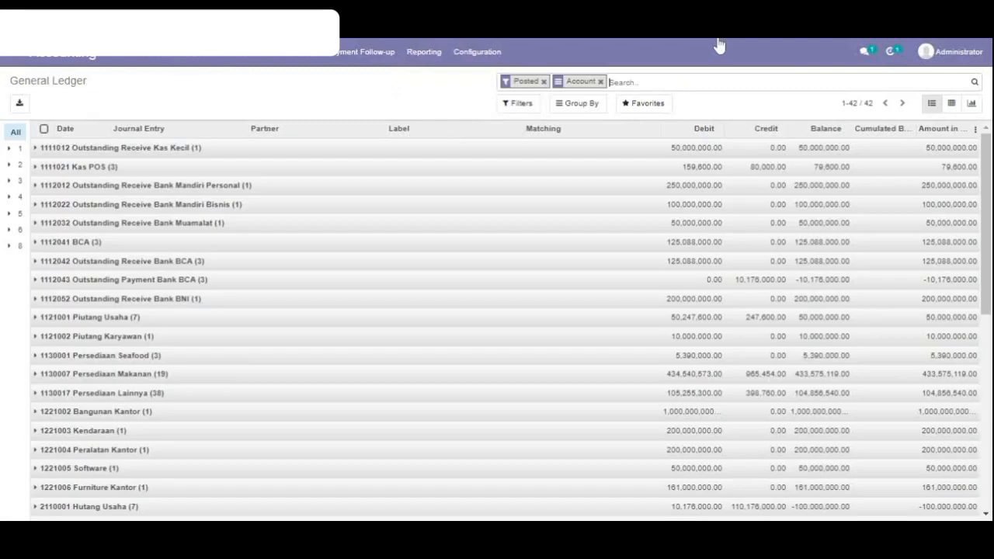